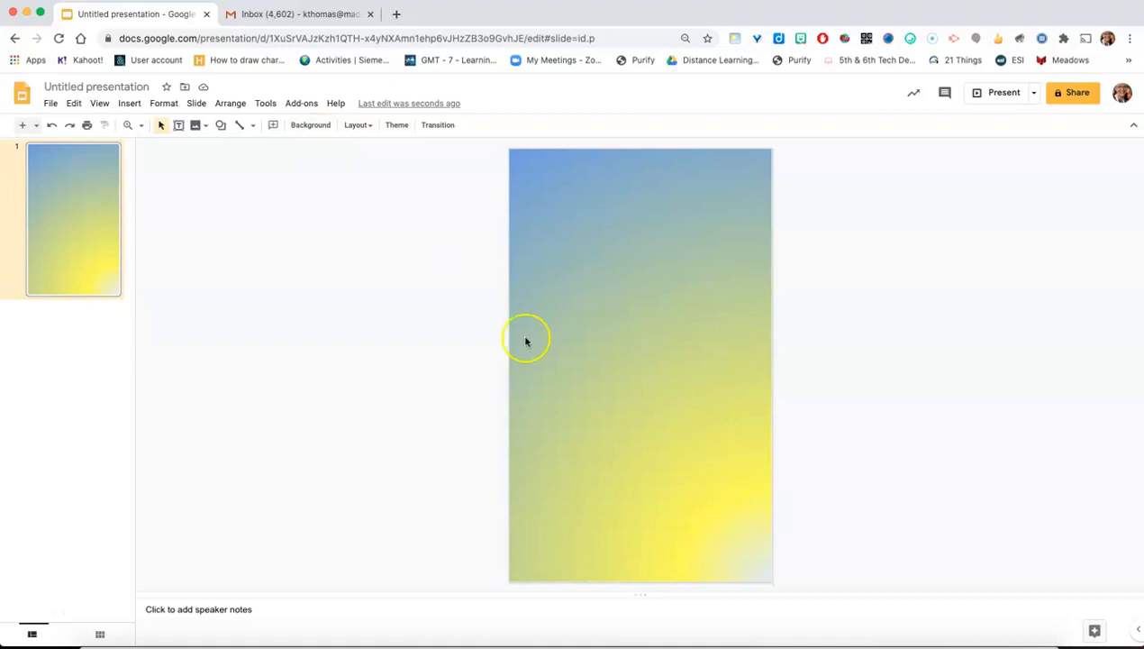
- Set a custom radial light blue-to-white background gradient by removing the yellow stop
left_click(311, 125)
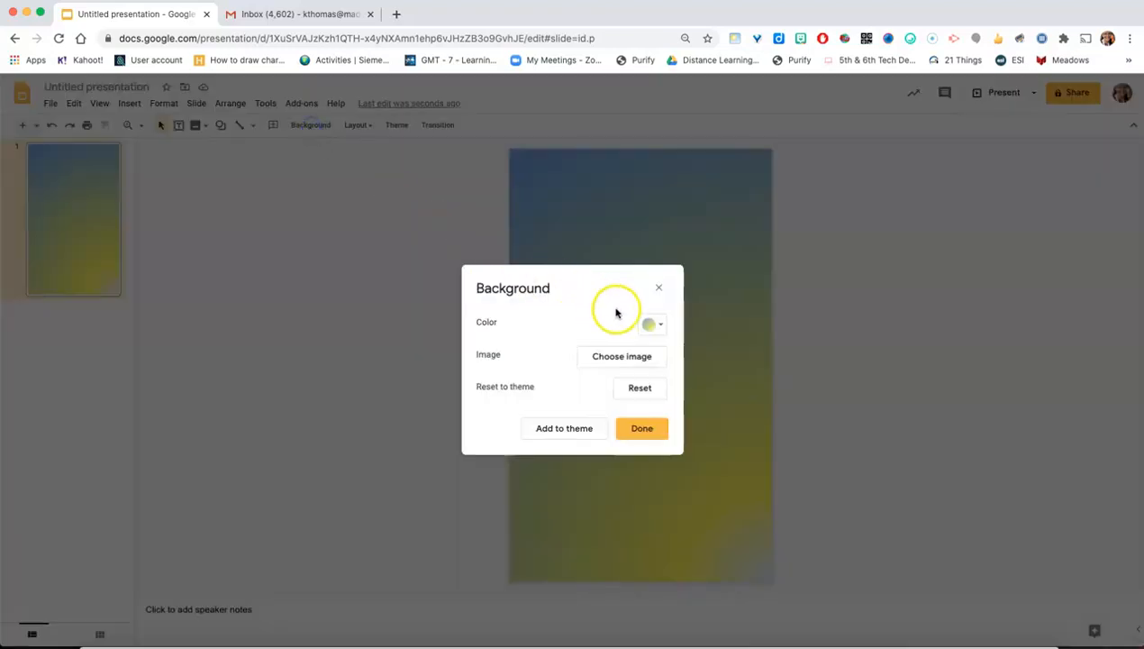
left_click(662, 327)
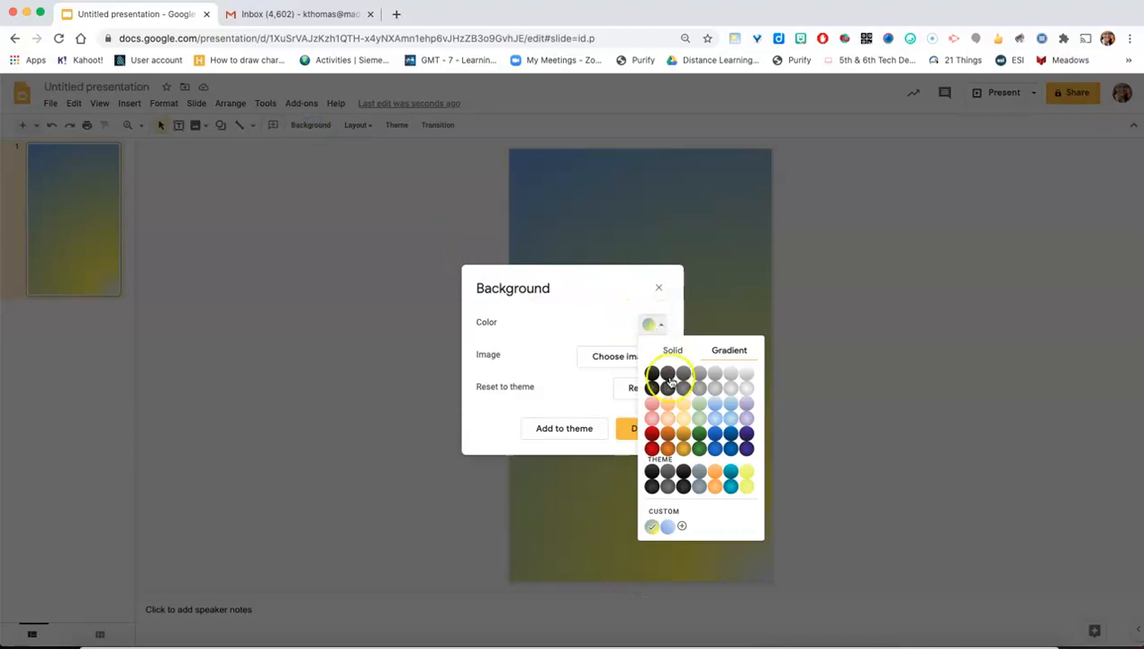
left_click(682, 523)
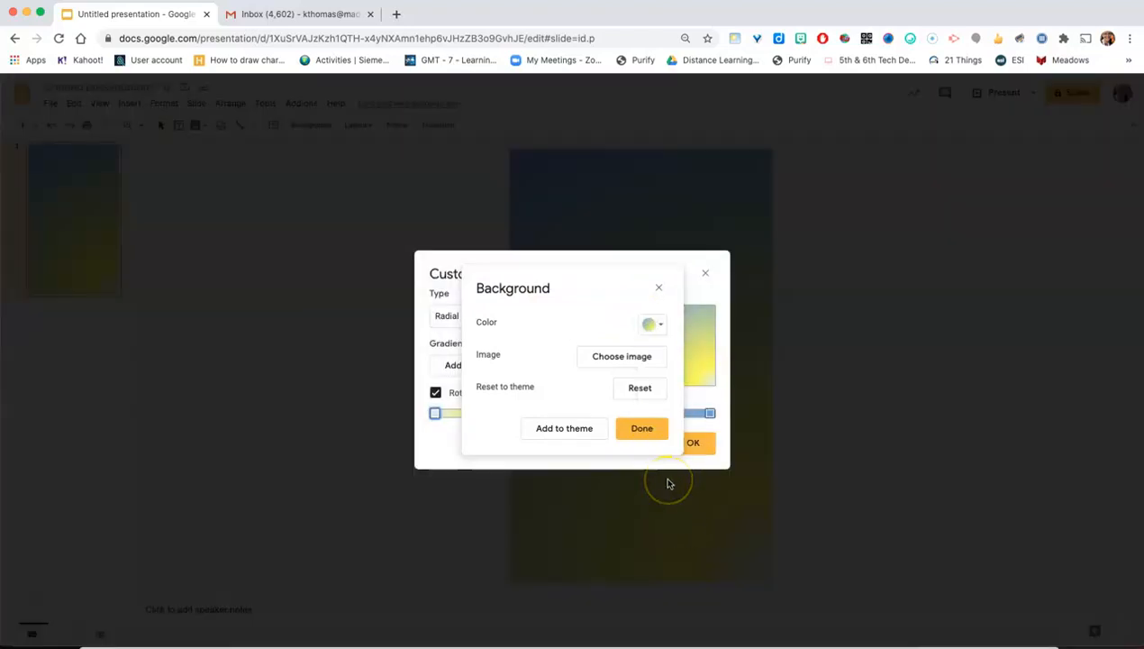
left_click(652, 433)
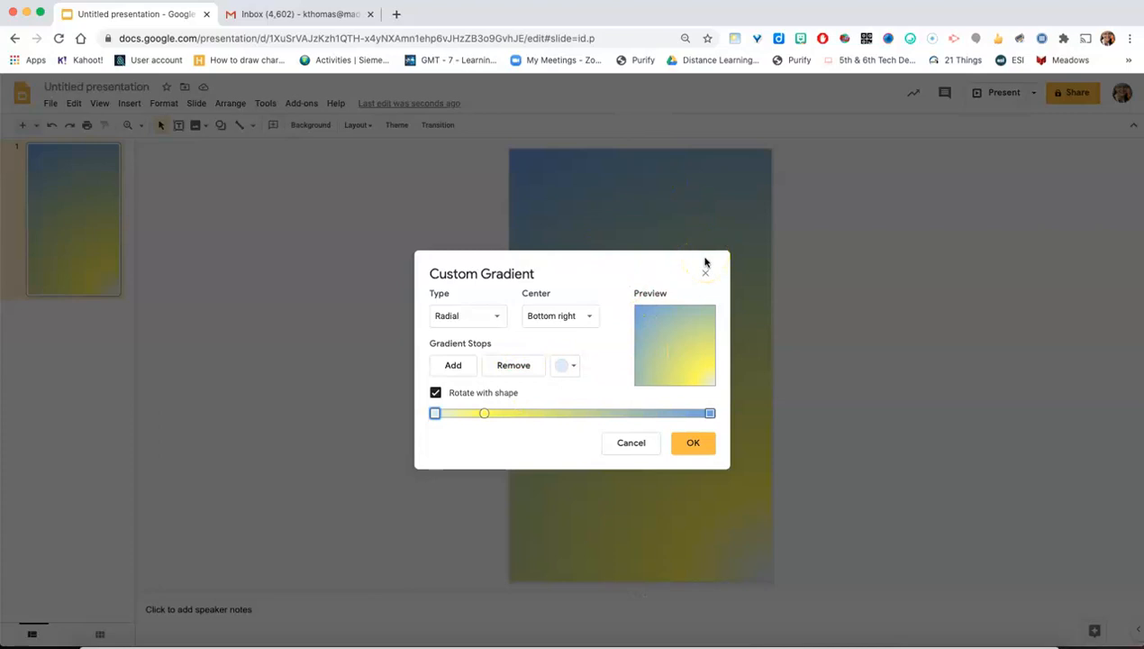
left_click(485, 414)
left_click(509, 365)
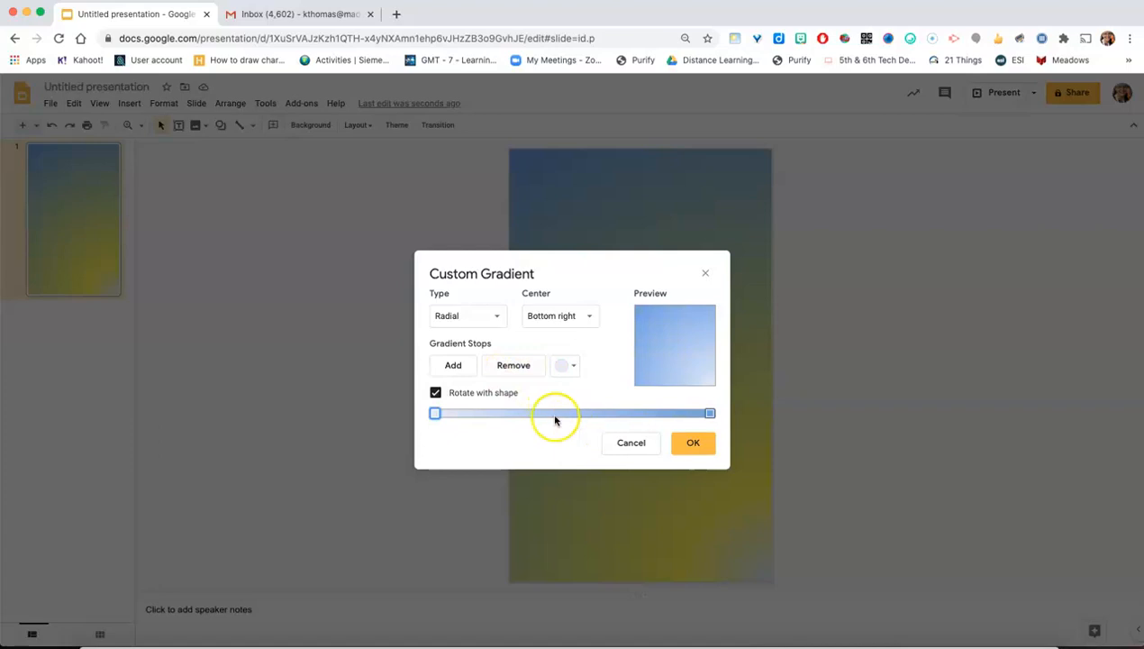
left_click(690, 443)
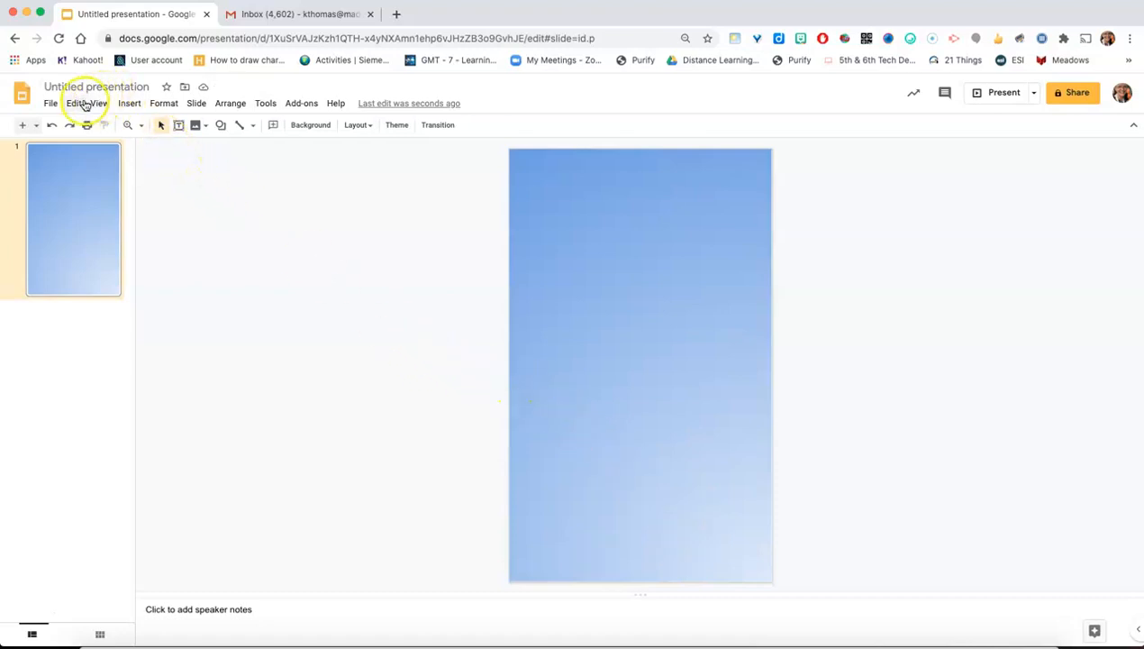
- Insert 'Digital Citizenship' as word art and drag it to the top centre of the slide
left_click(130, 103)
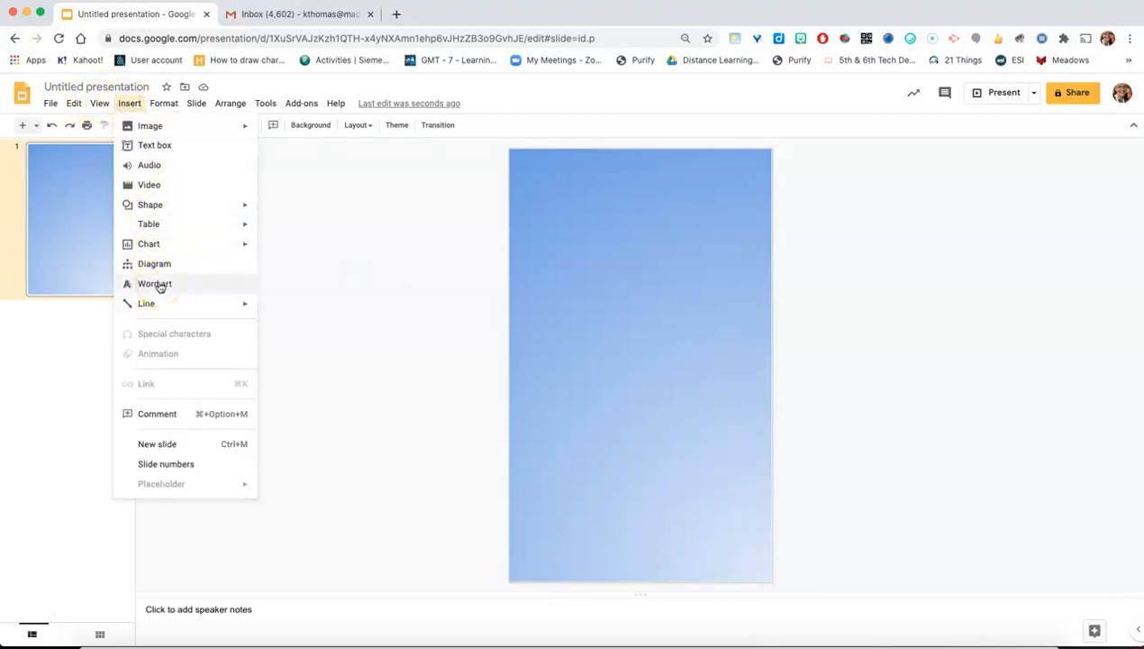
left_click(154, 284)
type("Digital Citizenship")
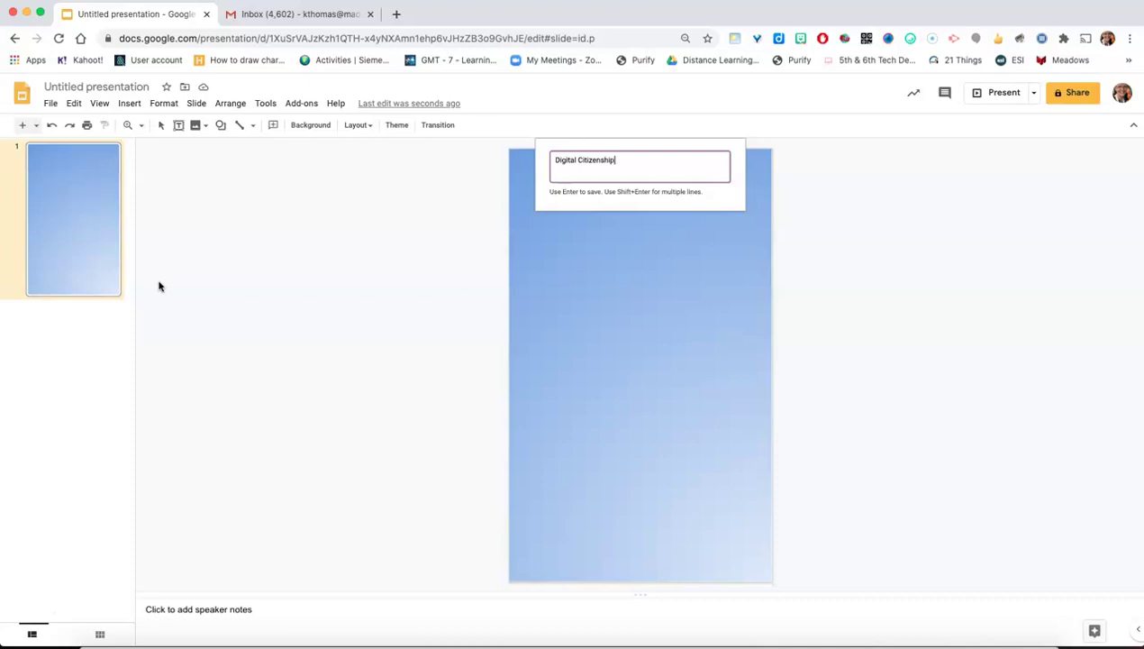
key("Return")
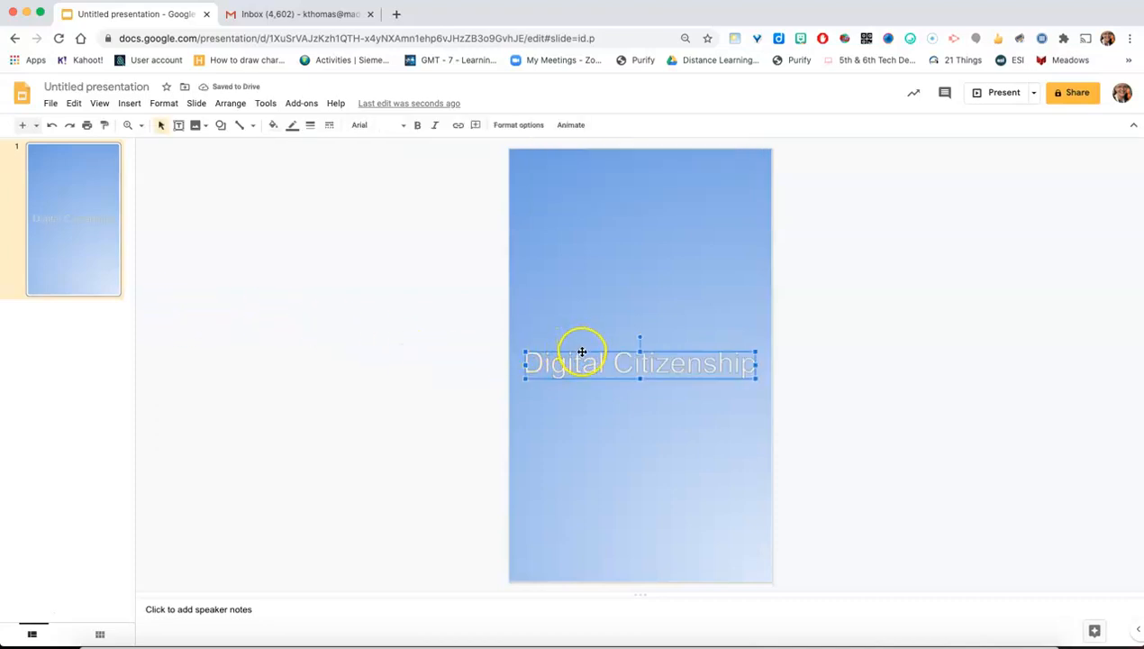
left_click_drag(581, 350, 580, 183)
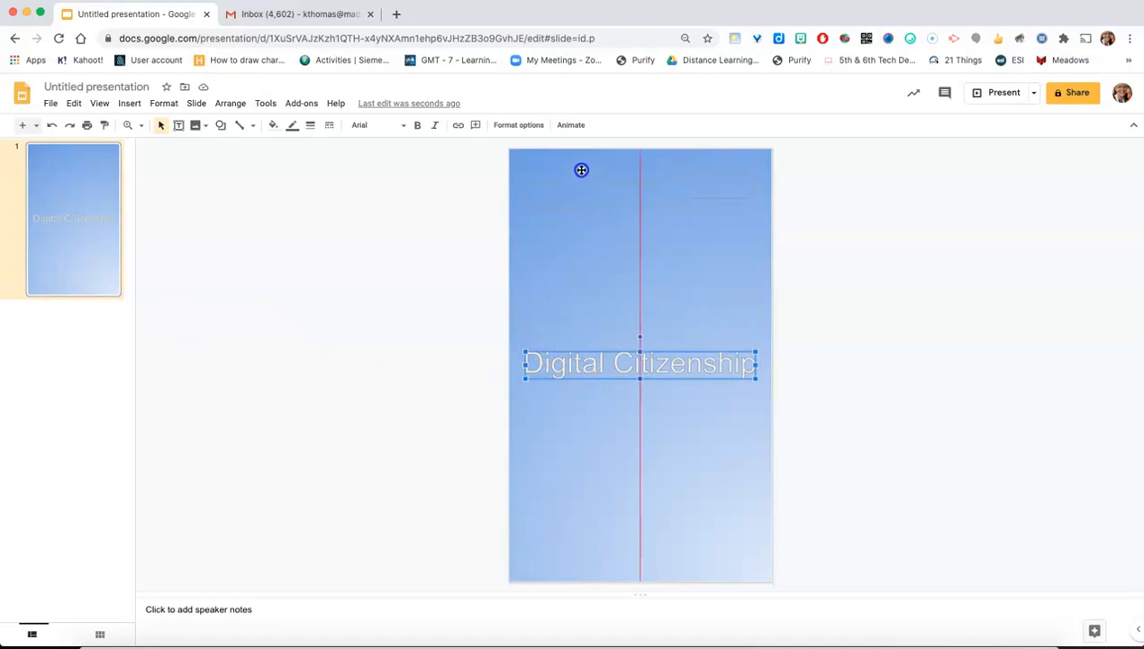
left_click_drag(582, 169, 581, 171)
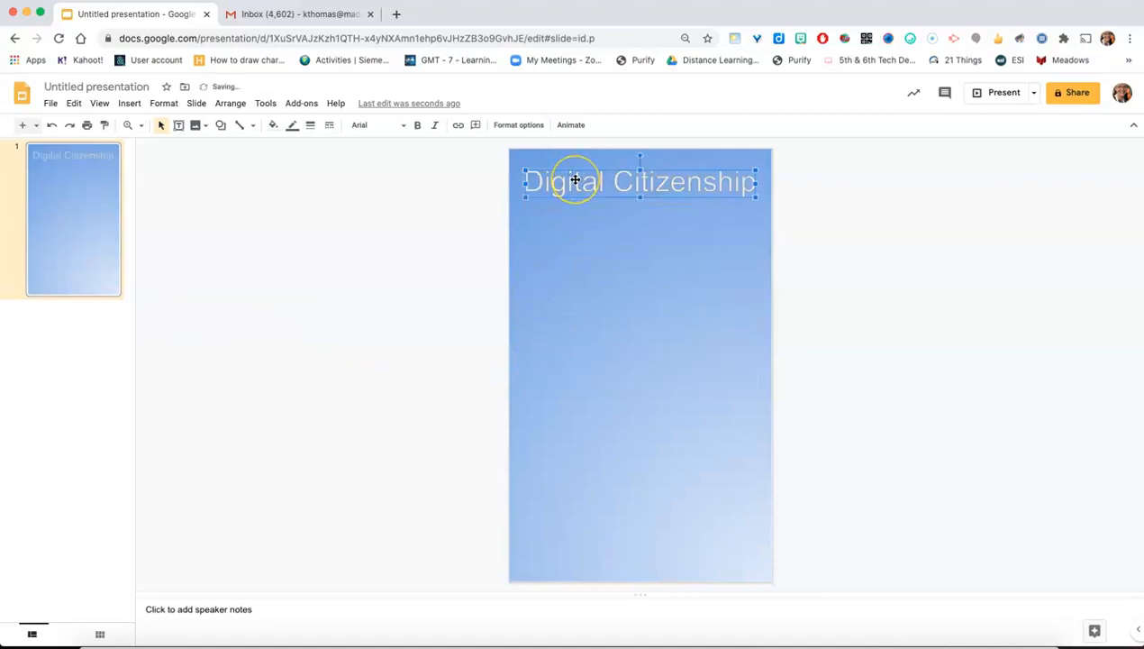
- Copy the title word art and paste a duplicate over the original via Edit > Paste
right_click(575, 180)
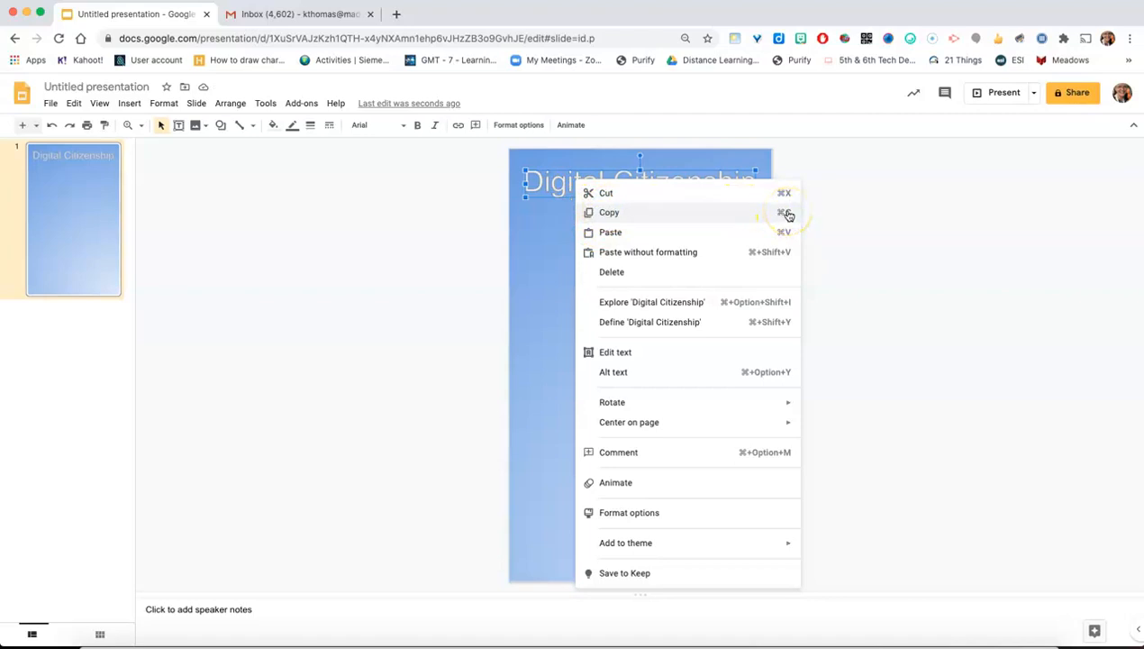
left_click(554, 221)
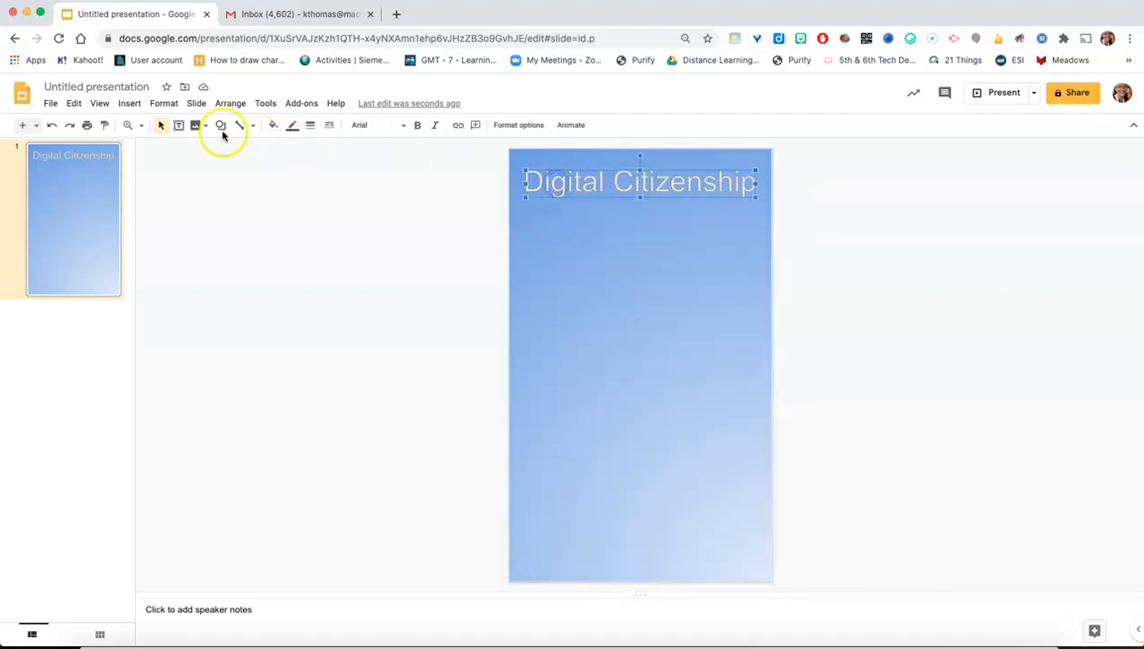
left_click(74, 102)
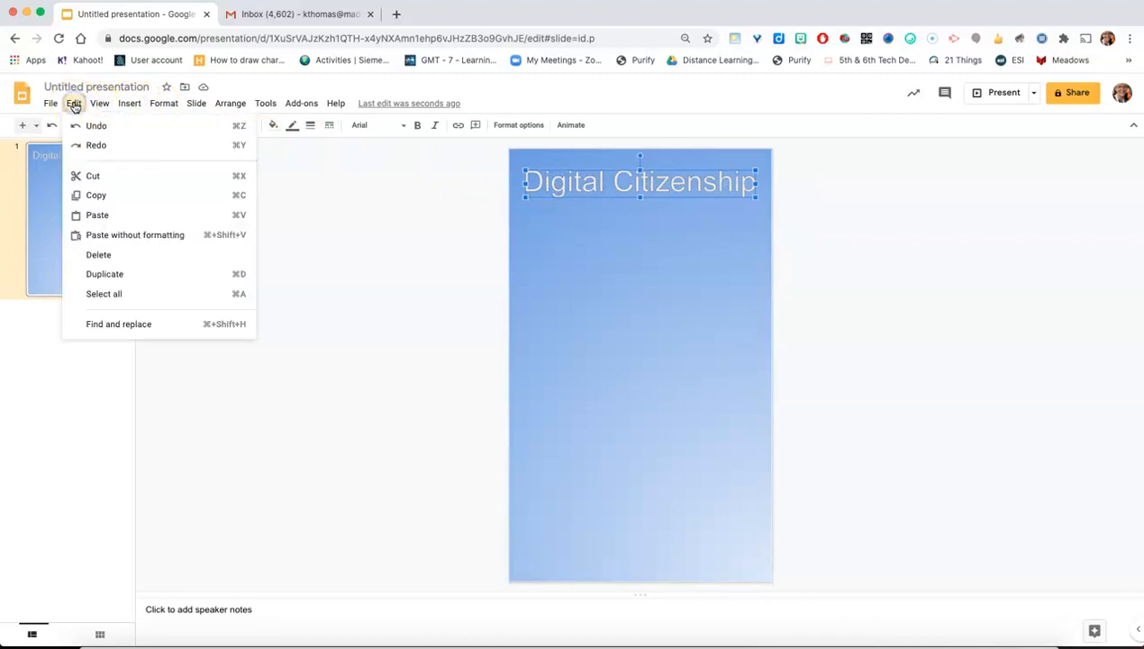
left_click(96, 194)
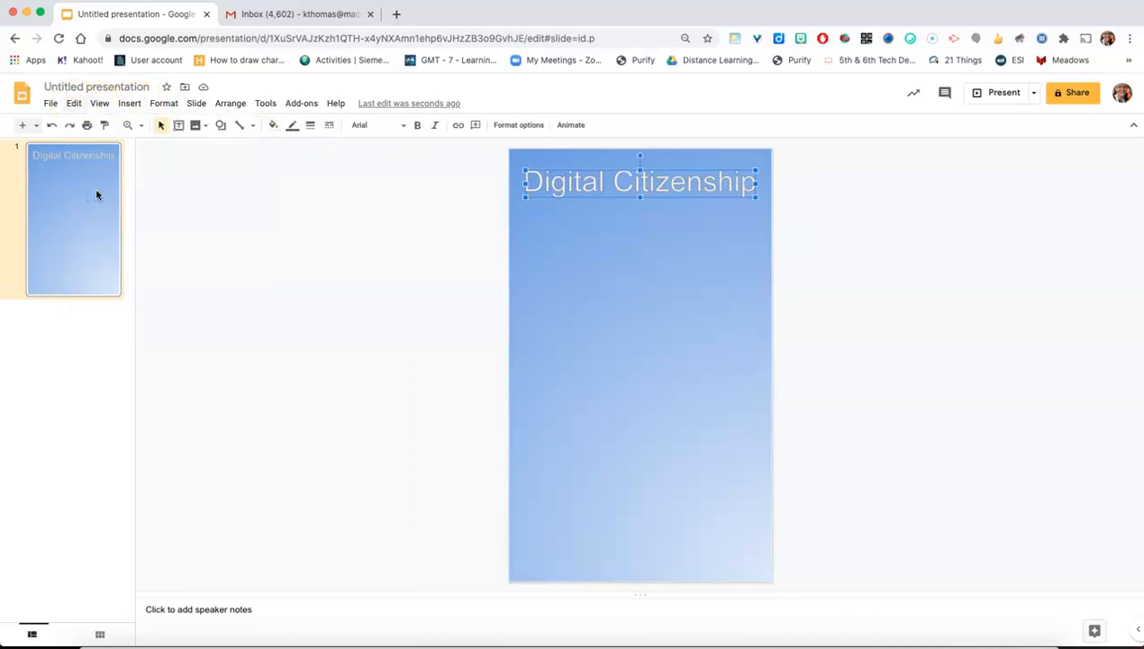
left_click(73, 102)
left_click(96, 215)
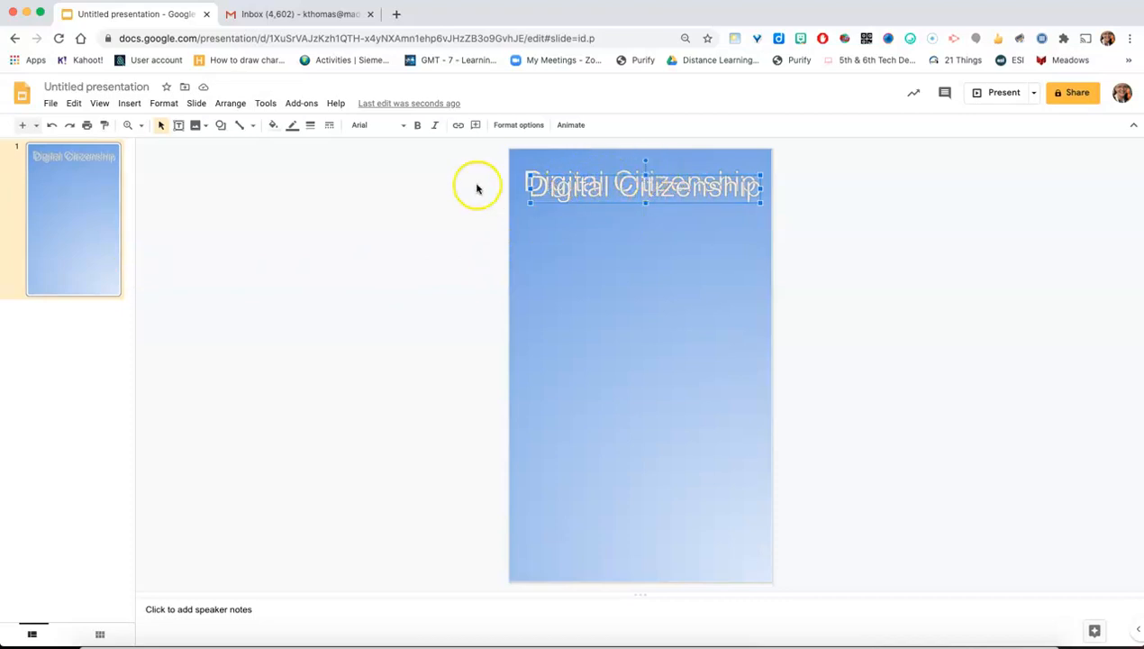
- Fill the duplicated title red
left_click(273, 124)
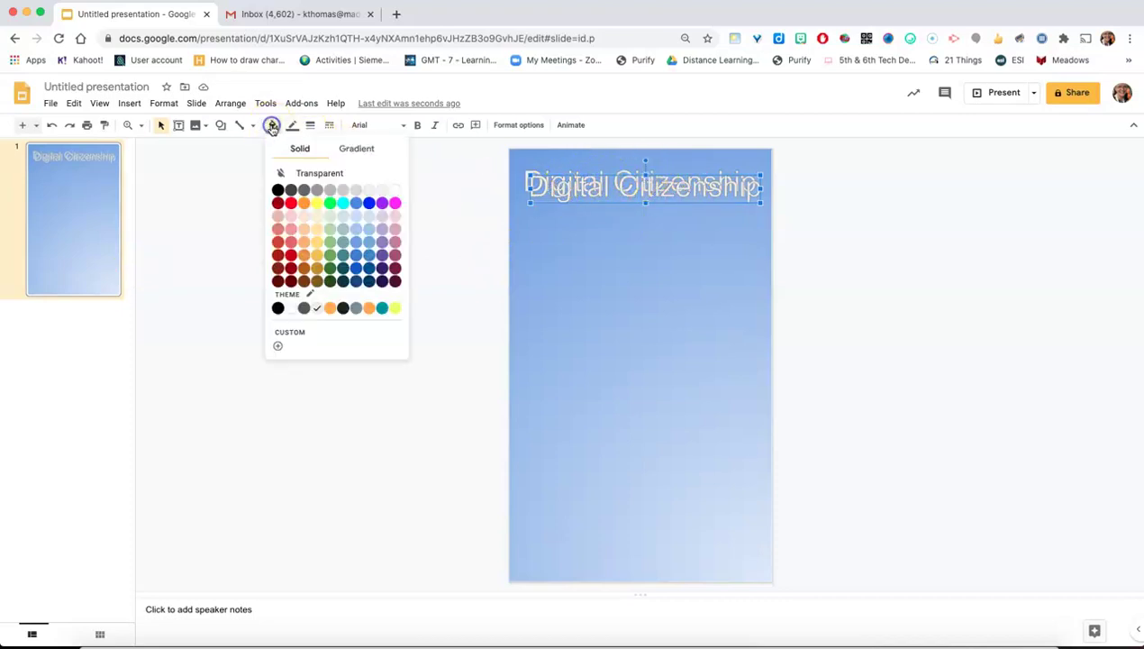
left_click(291, 203)
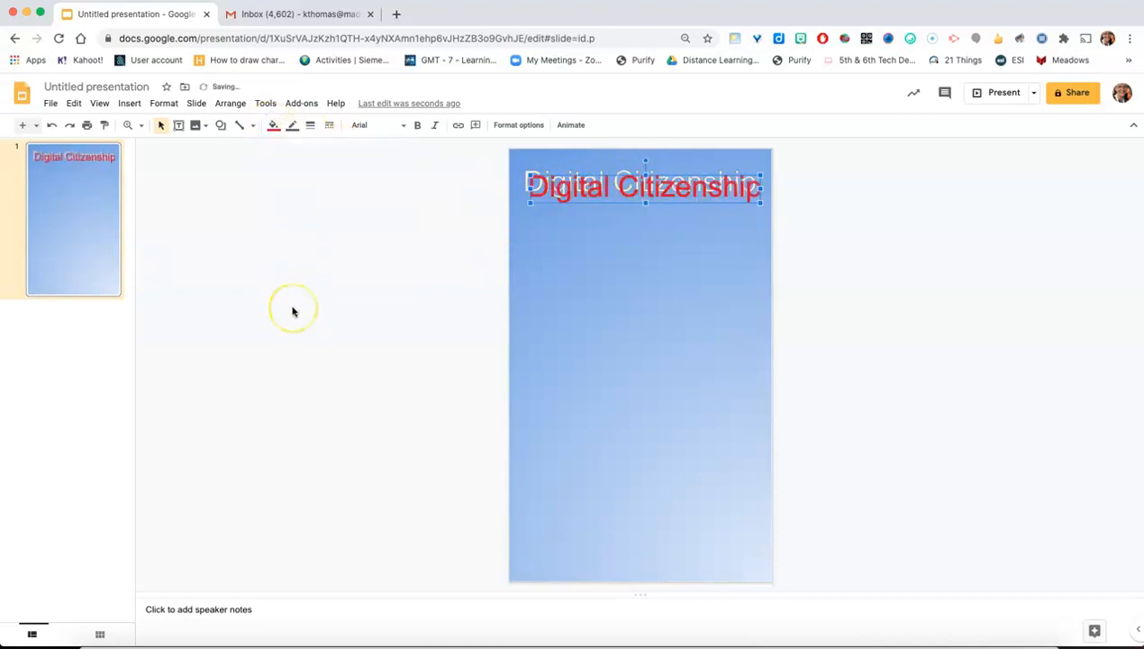
- Arrow-nudge the red title up and left so it sits fully within the slide, then deselect it
key("Up")
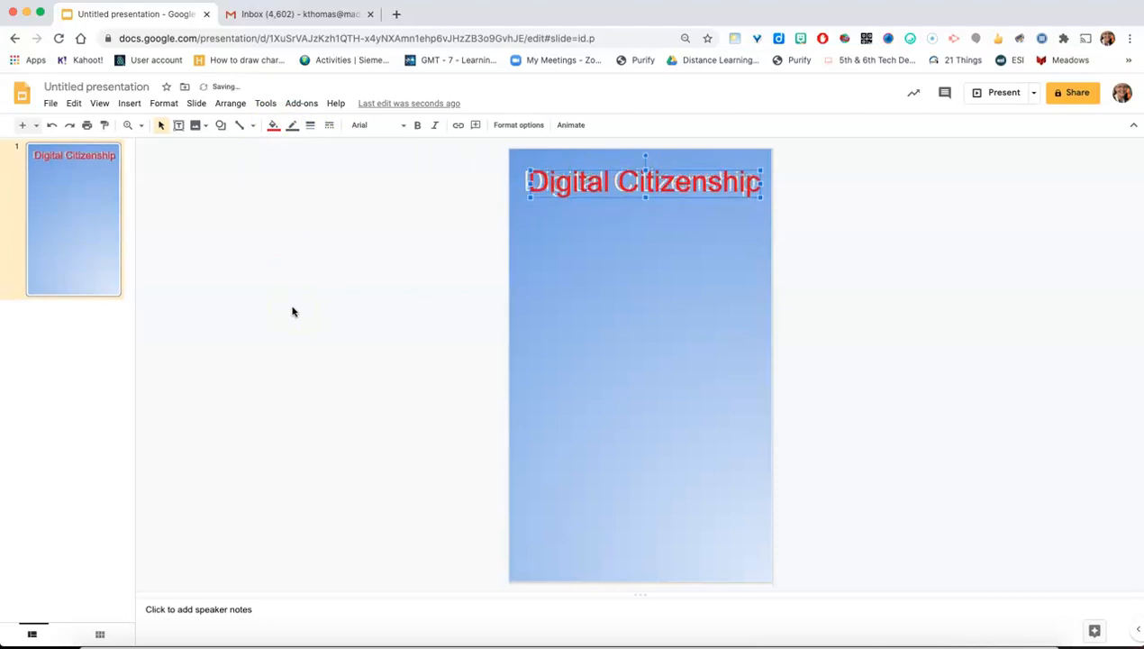
key("Left")
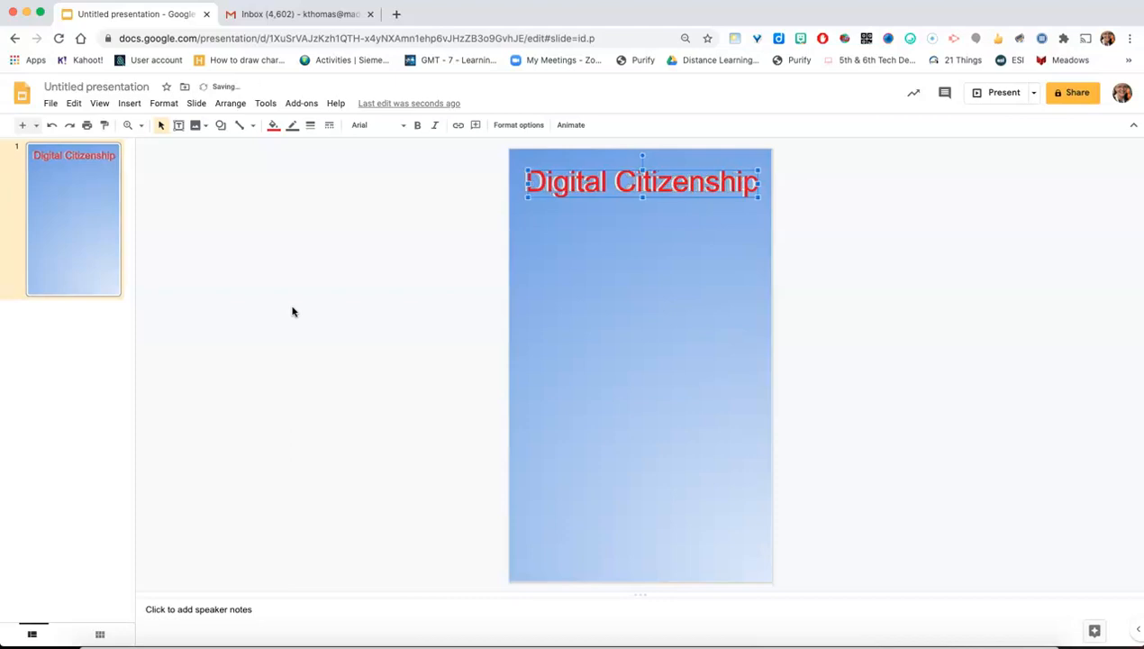
key("Left")
key("Right")
key("Left")
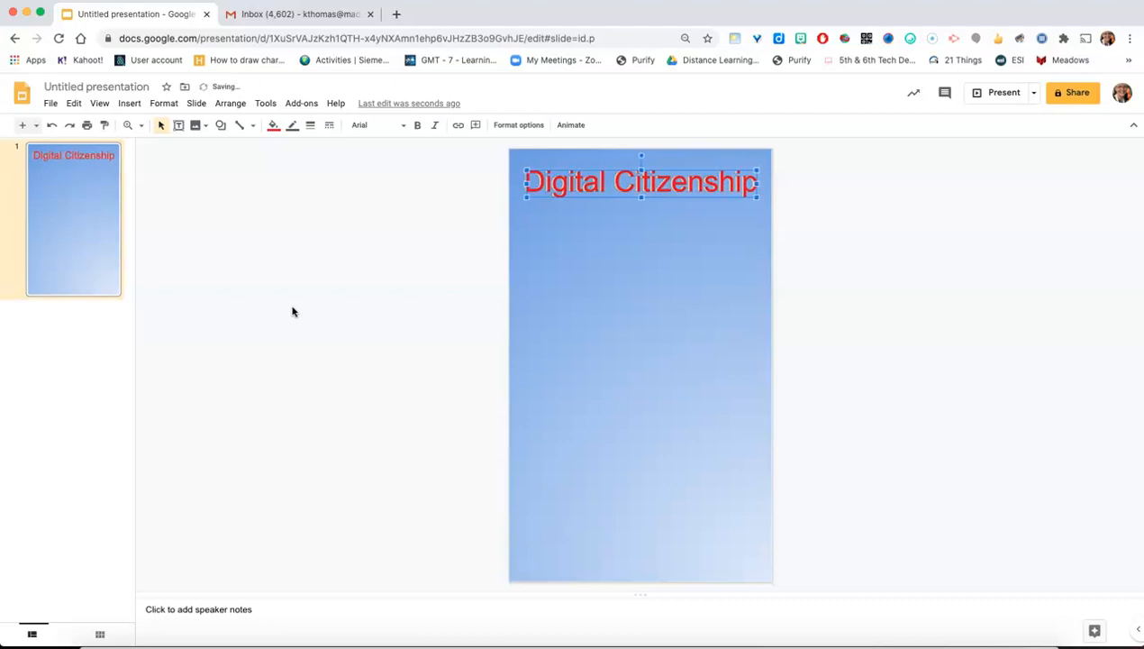
key("Right")
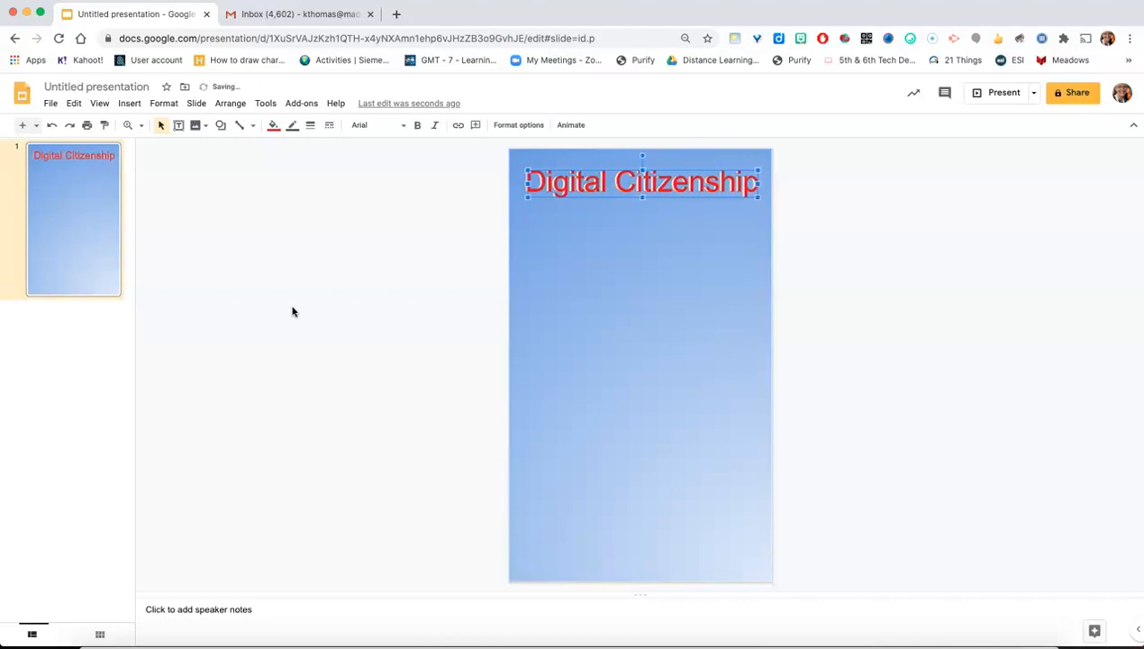
key("Left")
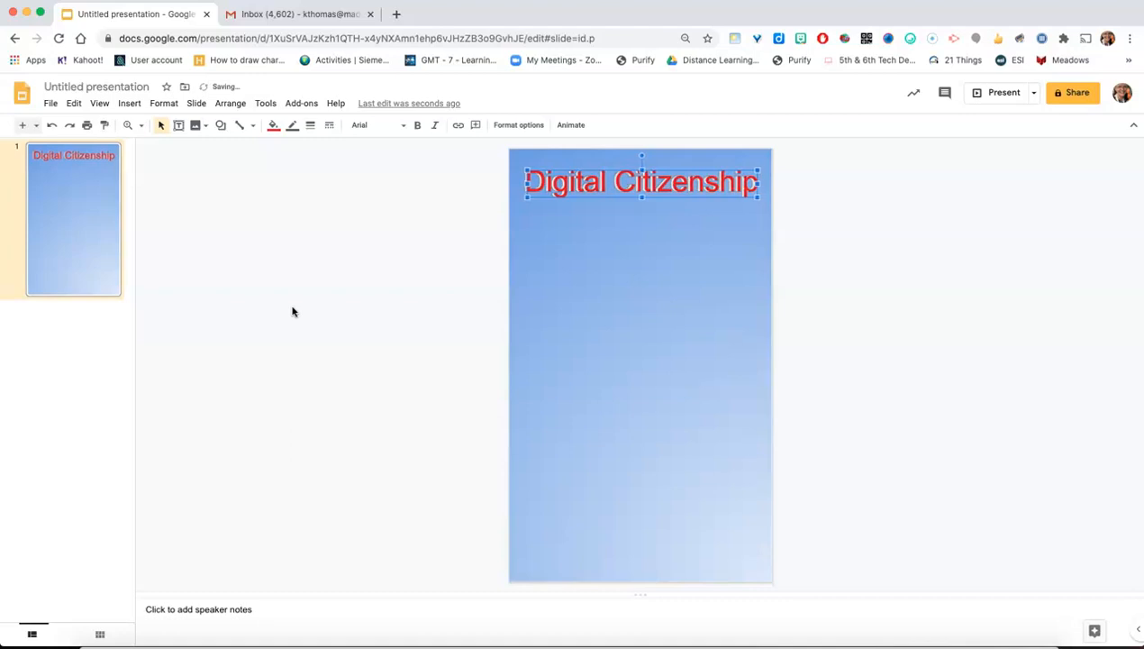
key("Left")
key("Left")
key("Left")
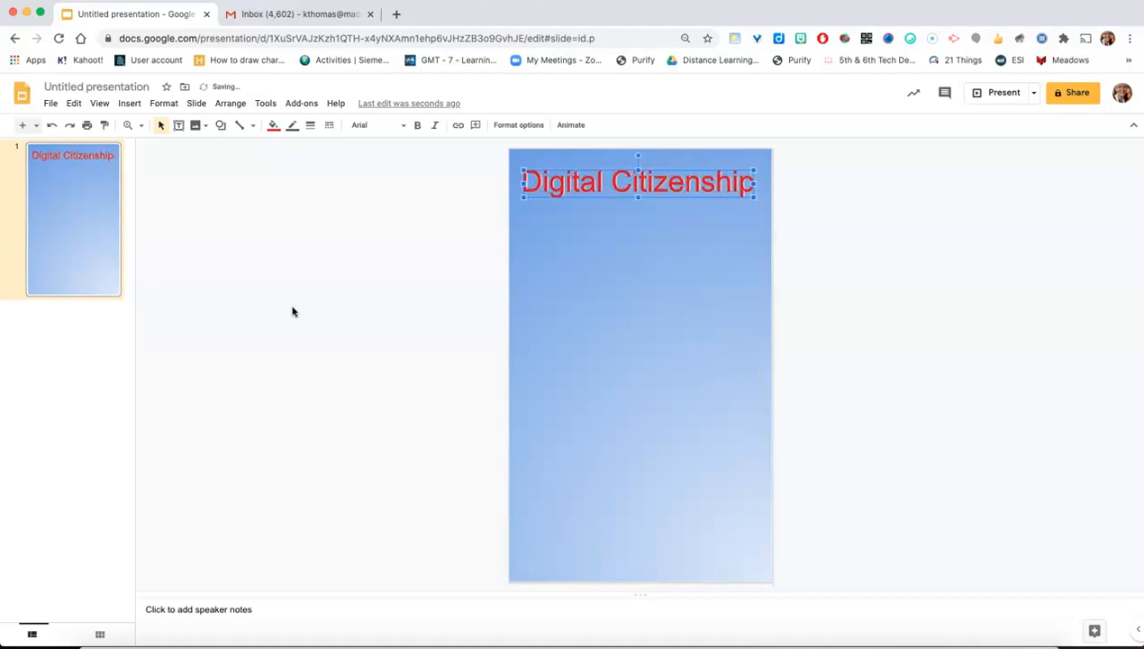
key("Left")
key("Left")
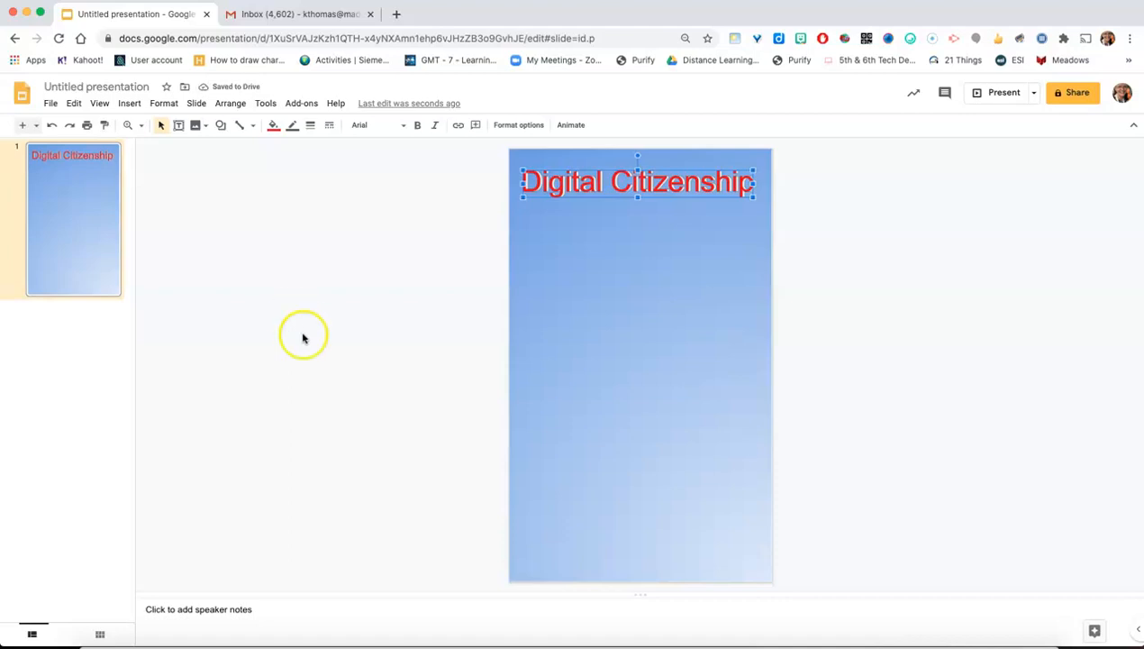
left_click(677, 350)
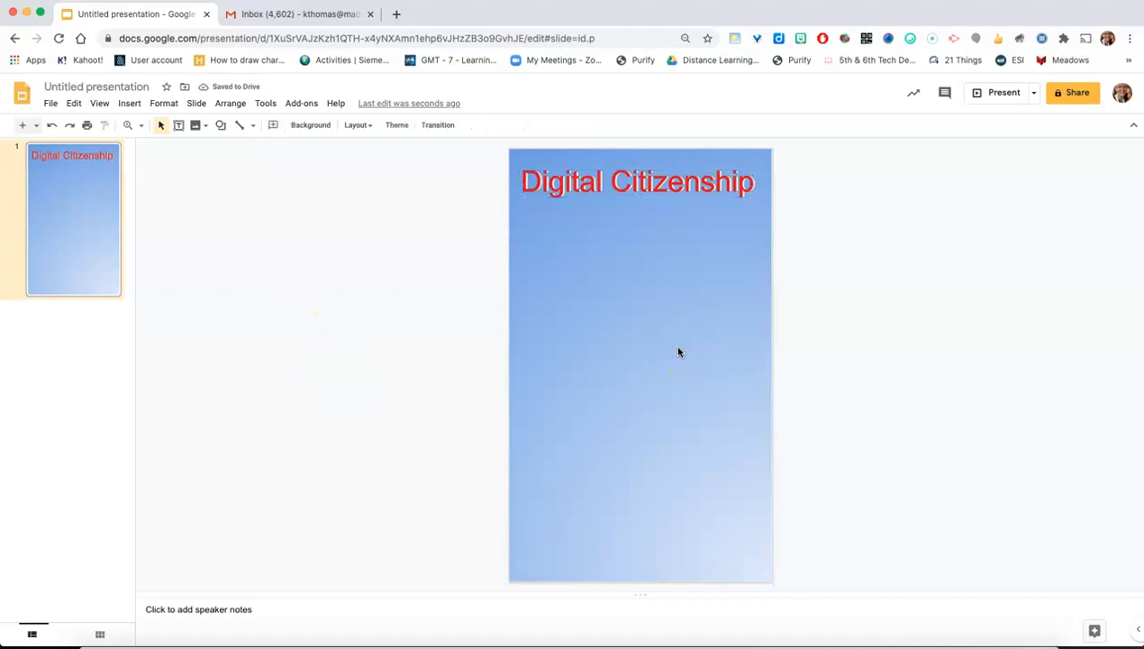
- Option-drag a duplicate title below, then recolour the original title dark blue
left_click(658, 183)
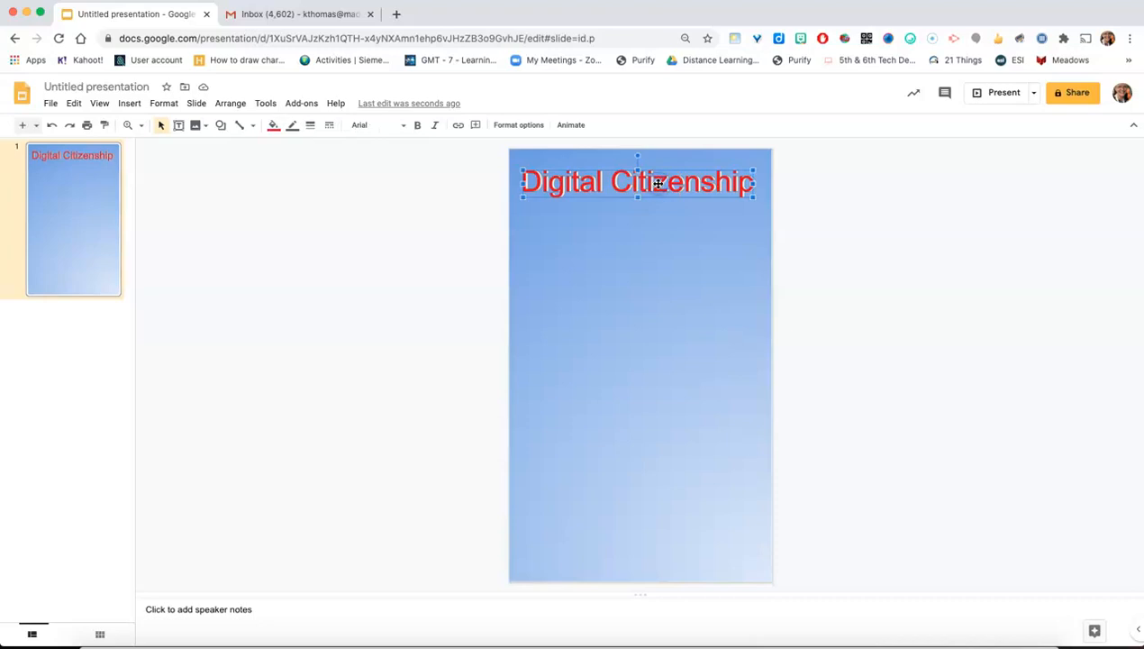
left_click_drag(657, 184, 660, 254)
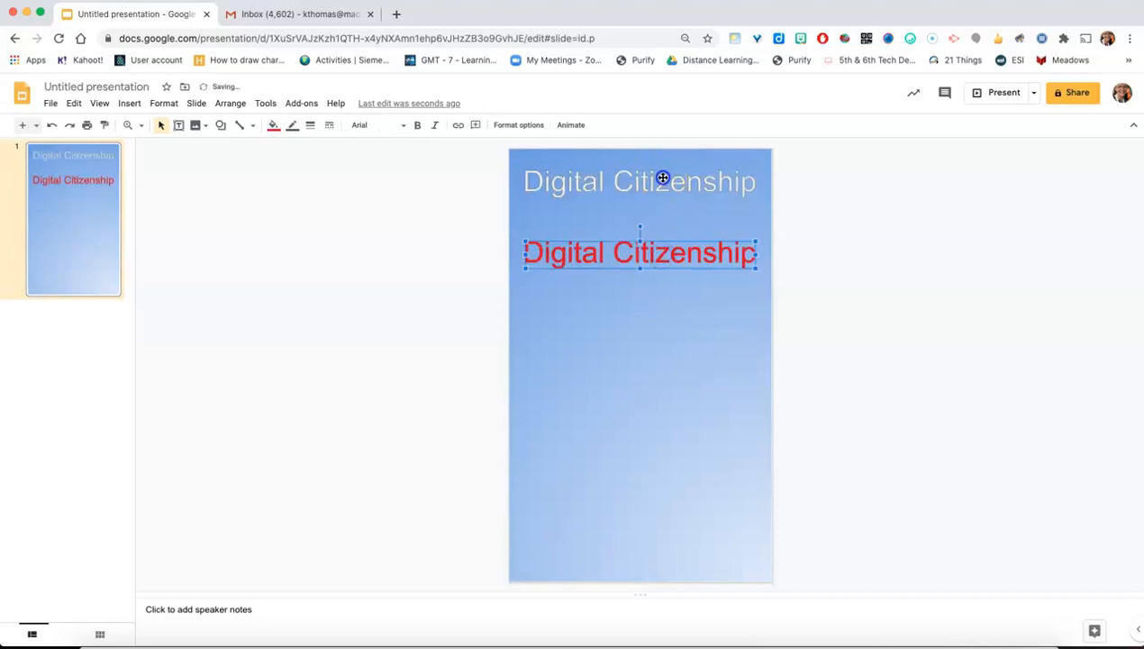
left_click(664, 180)
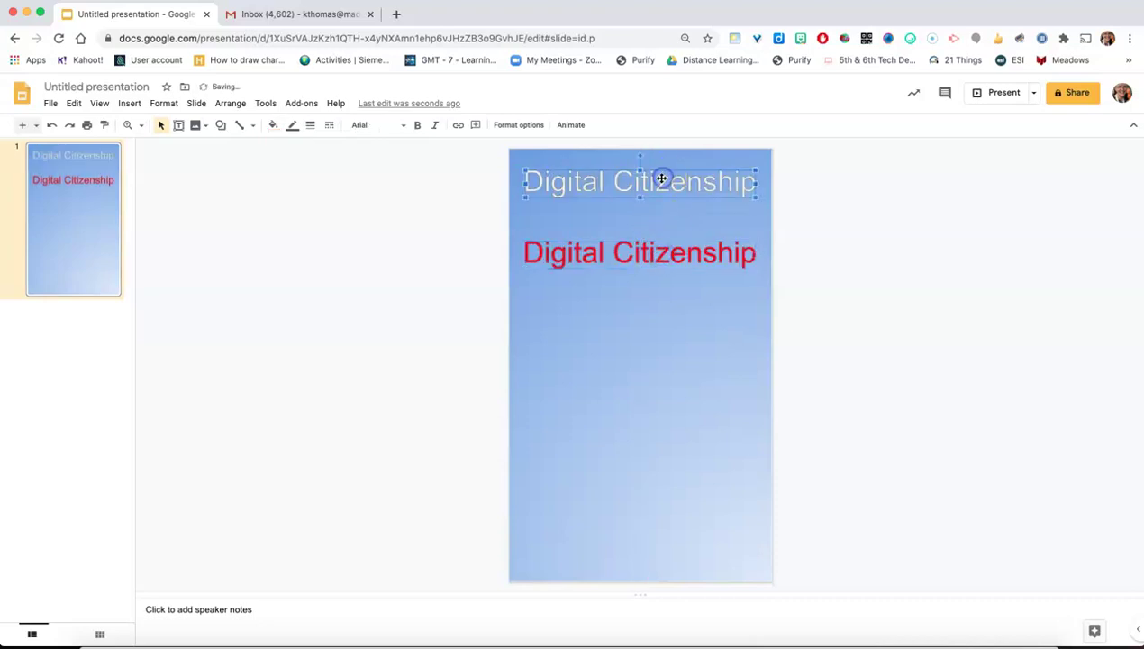
left_click(273, 125)
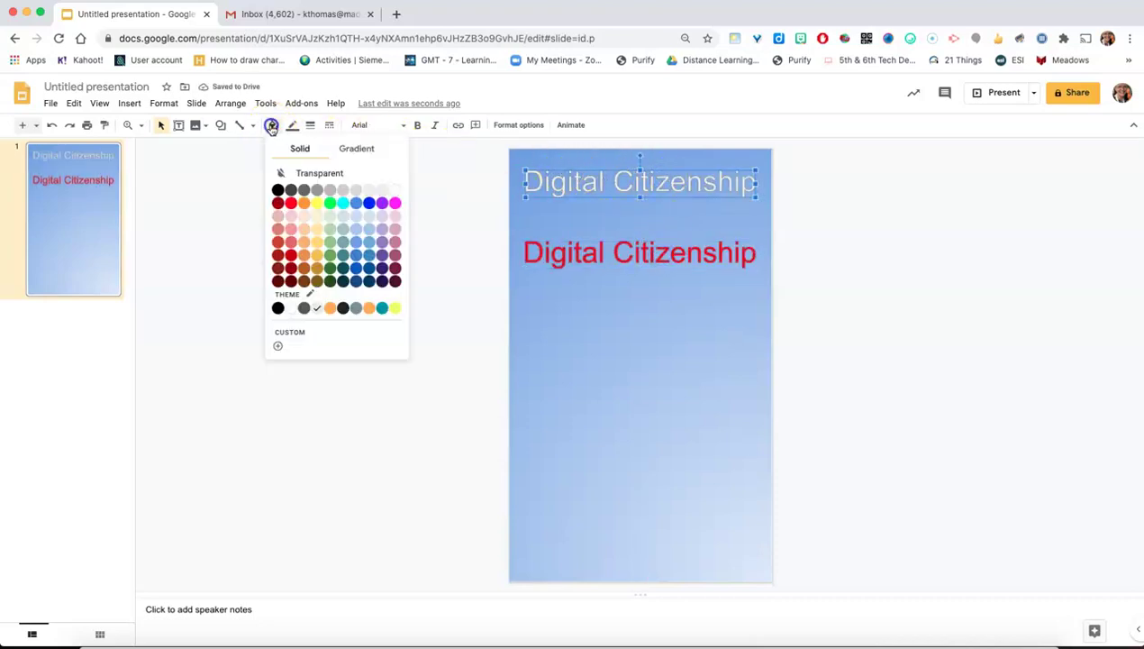
left_click(358, 270)
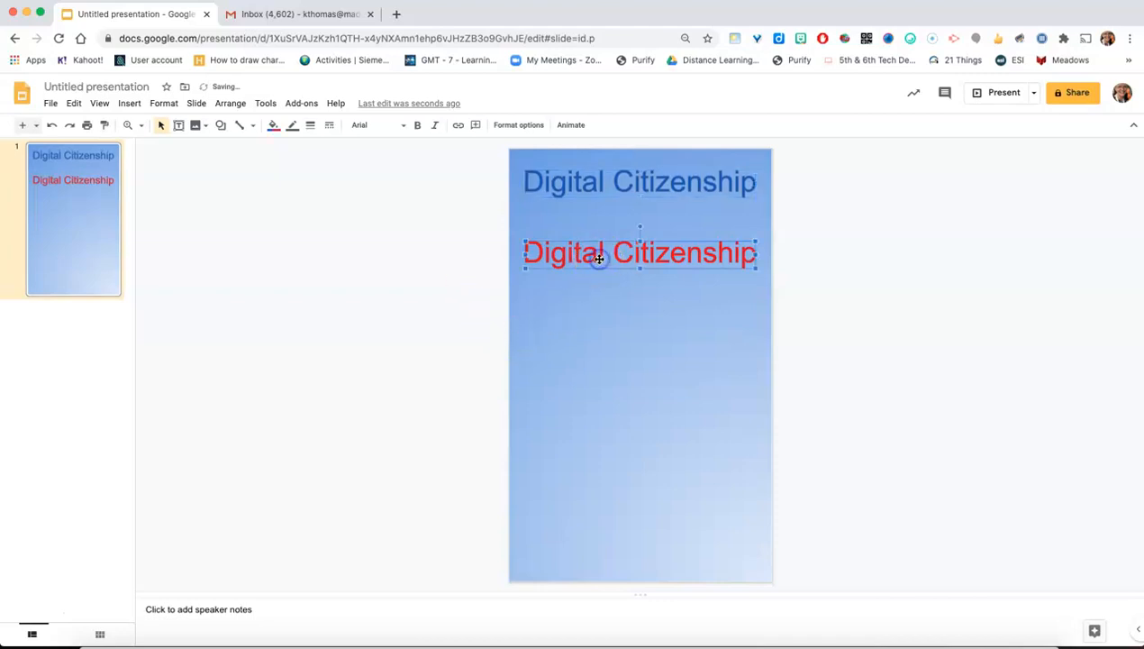
- Move and nudge the red copy up onto the blue title with a slight offset
left_click_drag(600, 266, 599, 258)
key("Up")
key("Up")
key("Up")
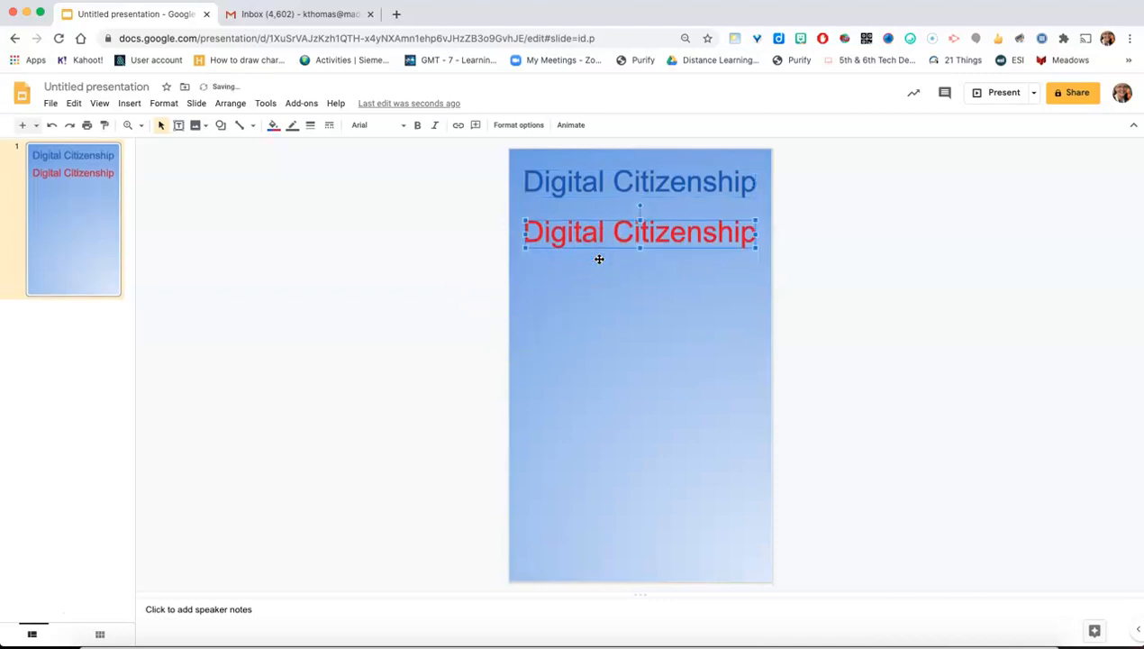
key("Up")
key("Up")
key("Up")
key("Up")
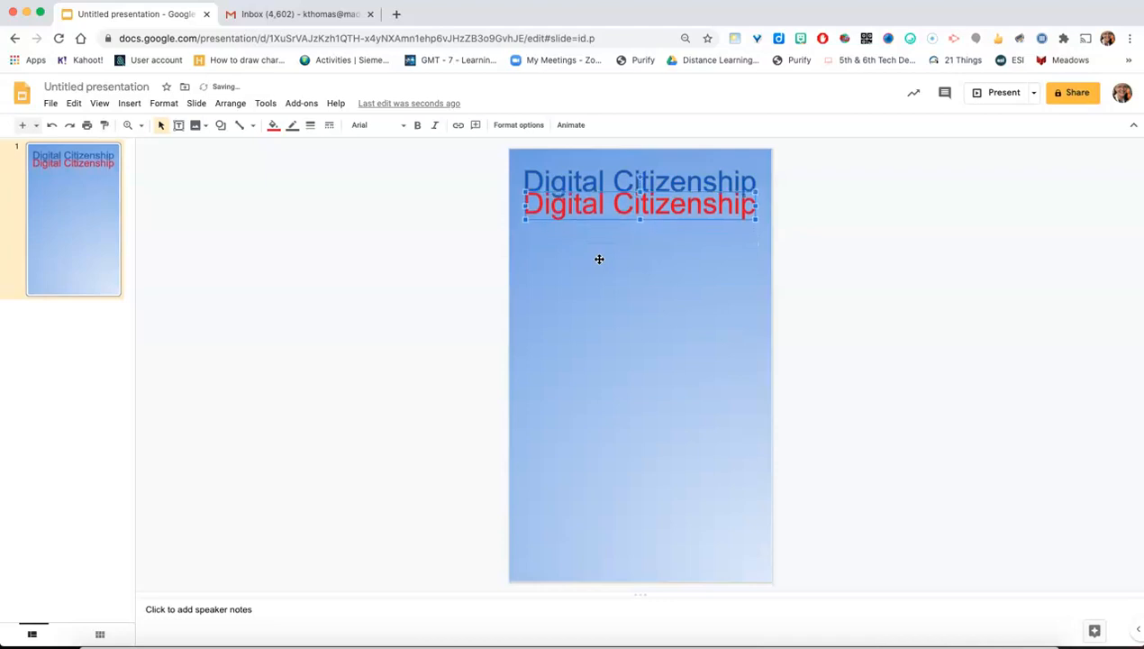
key("Up")
key("Up")
key("Up")
key("Up")
key("Up")
key("Up")
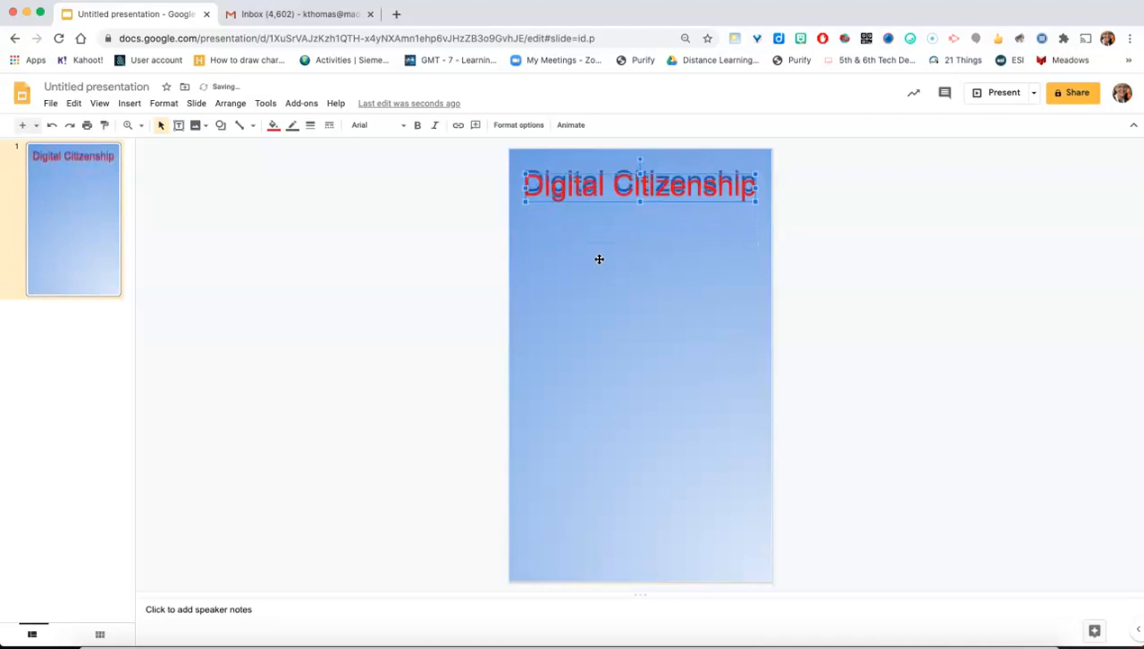
key("Up")
key("Up")
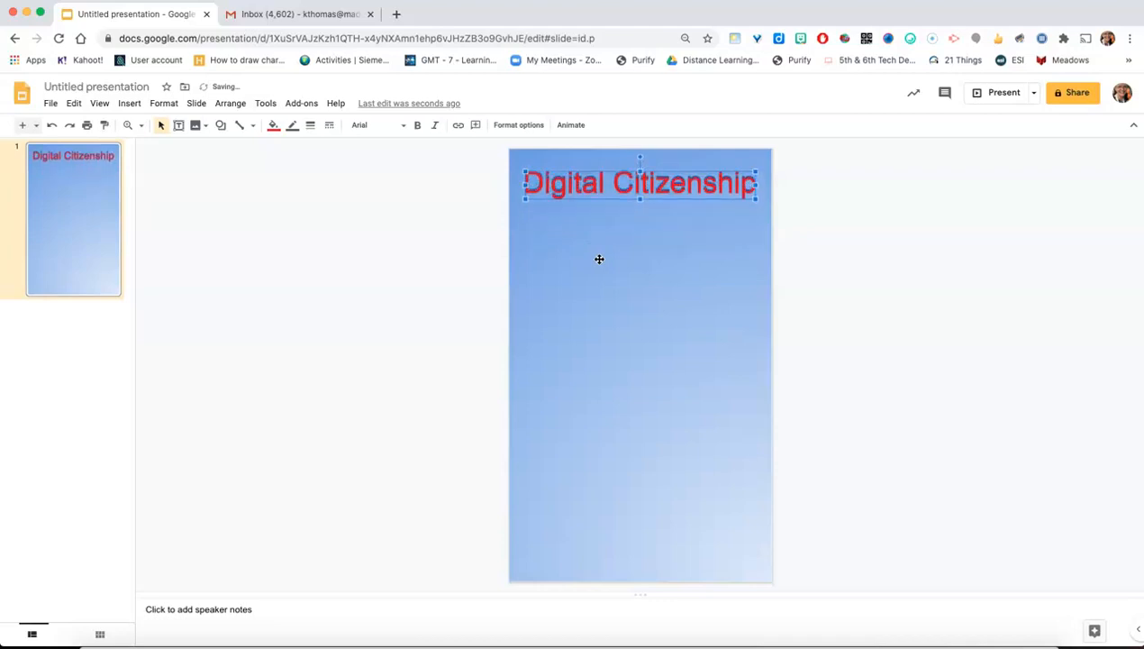
key("Up")
key("Up")
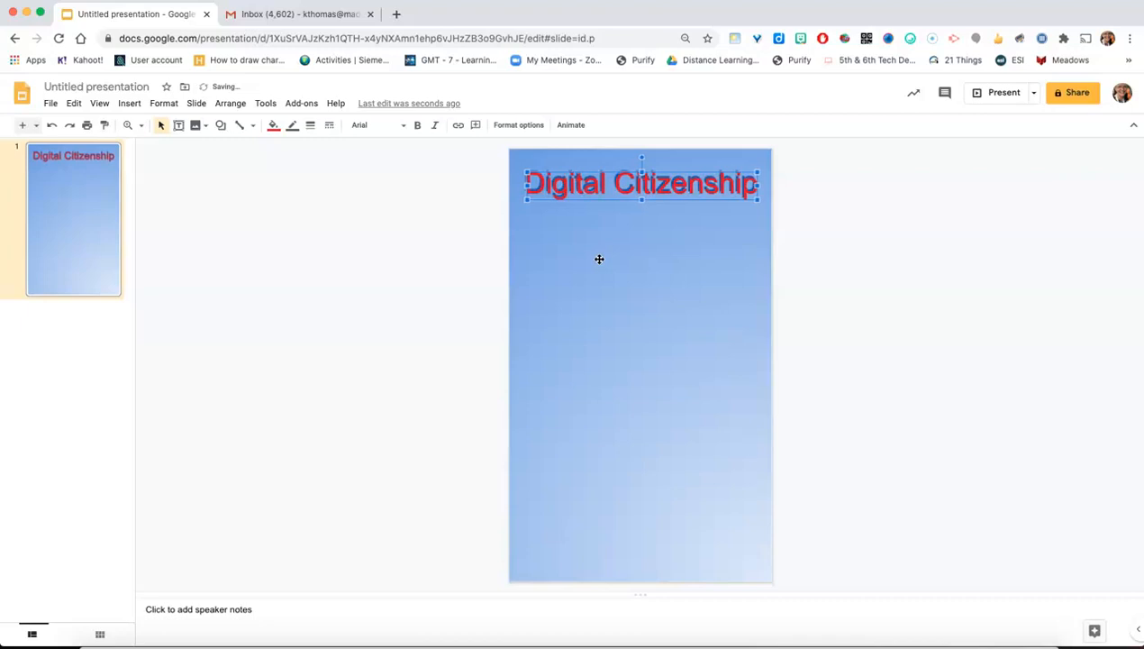
key("Up")
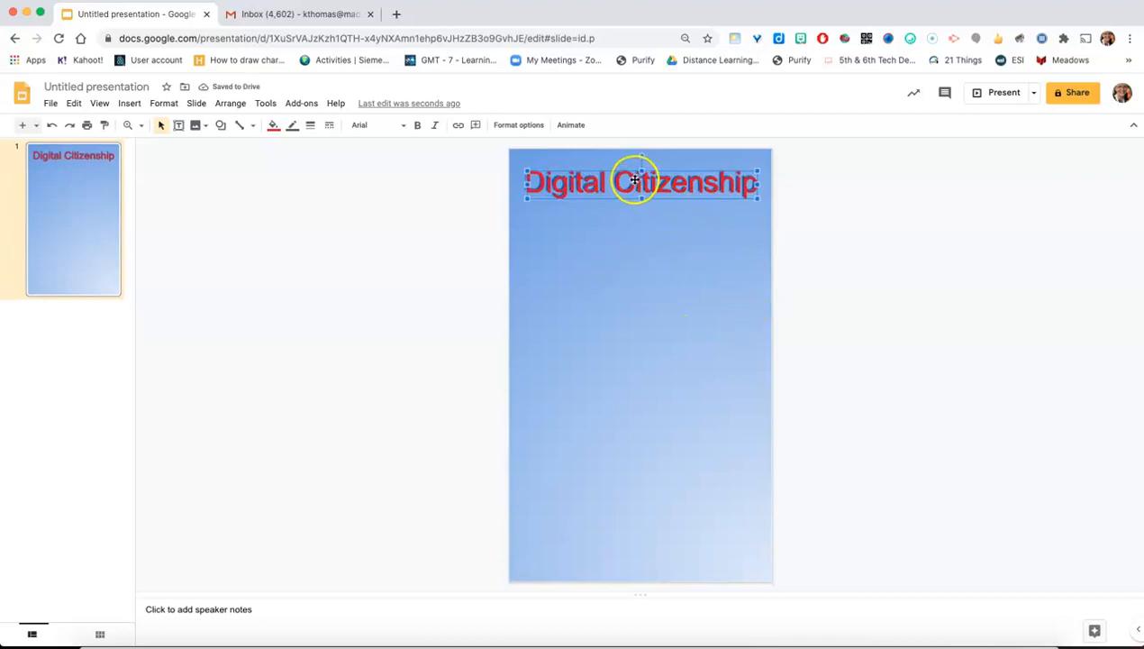
- Send the red copy to the back so the blue title sits in front of it
left_click_drag(633, 183, 618, 247)
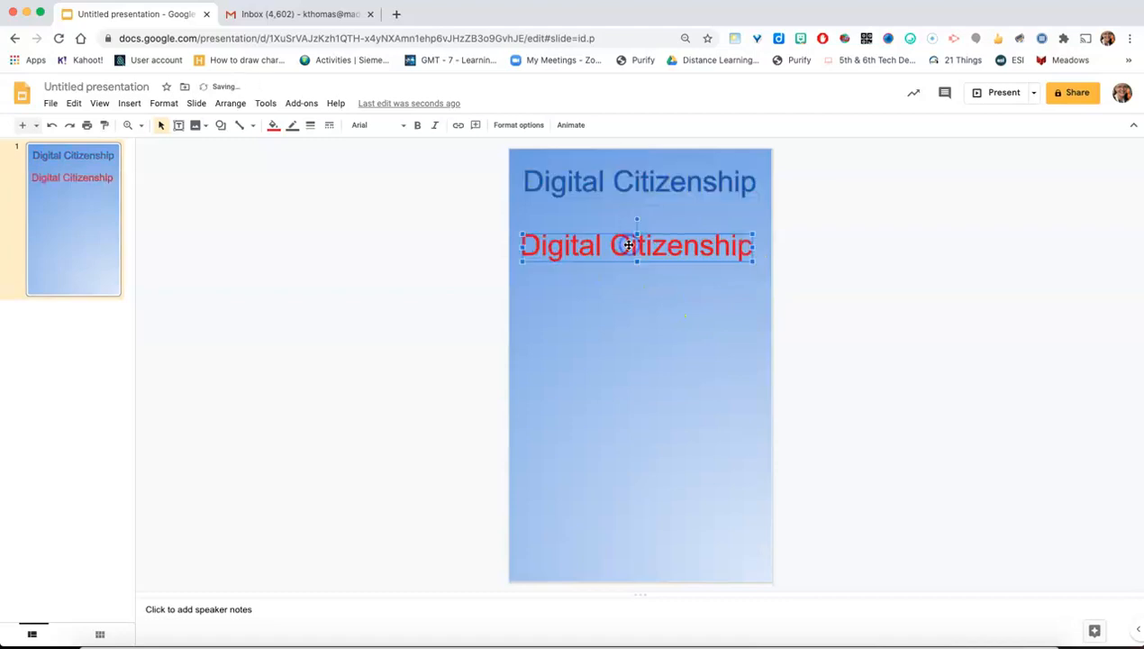
right_click(618, 250)
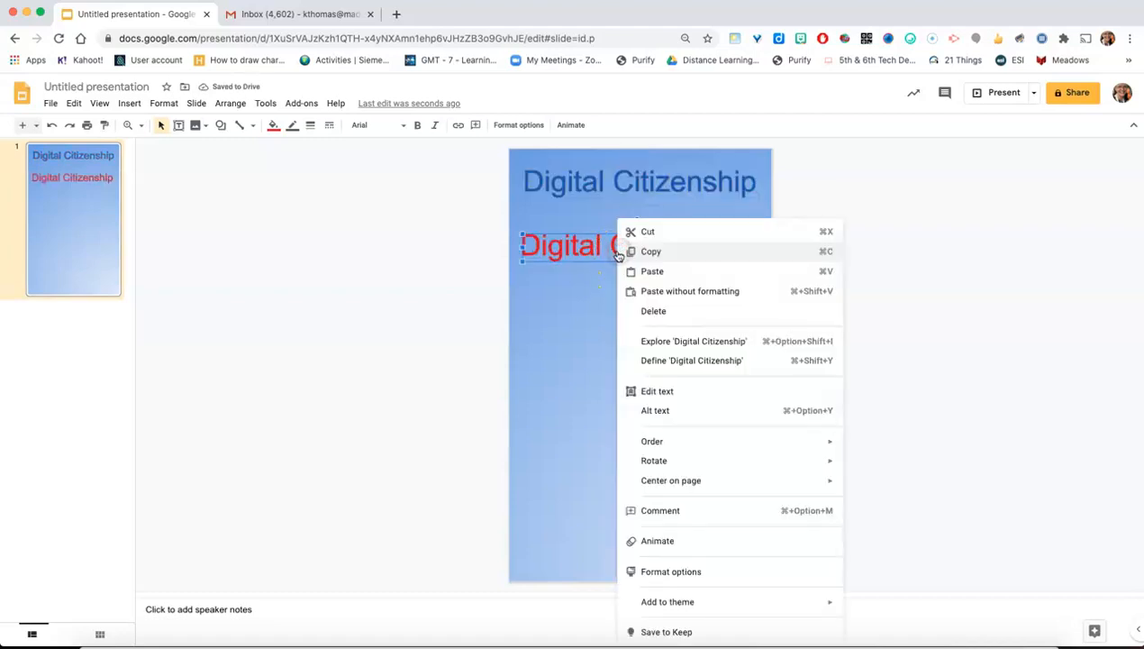
mouse_move(653, 441)
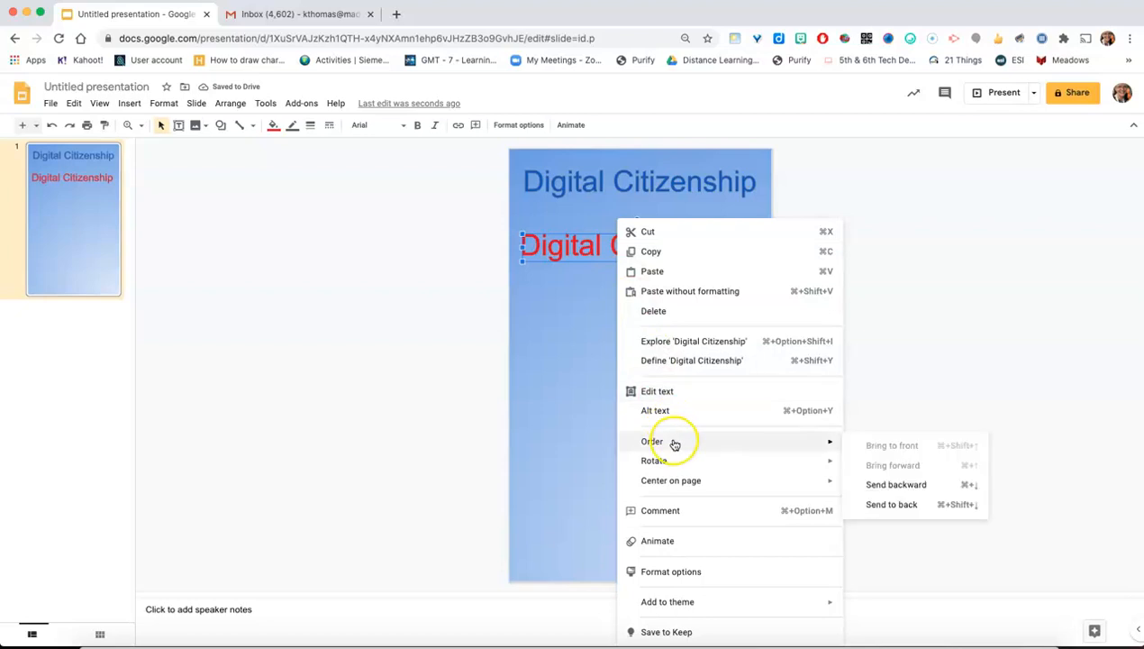
left_click(891, 504)
mouse_move(636, 241)
left_mouse_down()
mouse_move(640, 186)
mouse_move(641, 237)
left_mouse_up()
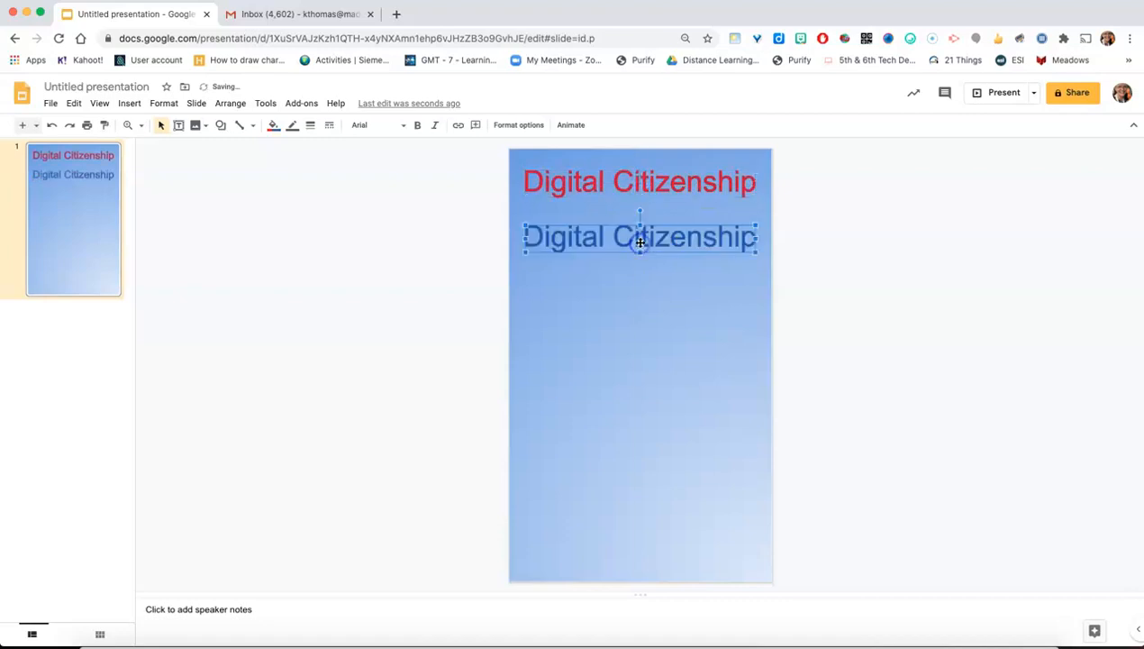
- Nudge the blue title up over the red copy for a slightly offset shadow effect
key("Up")
key("Up")
key("Up")
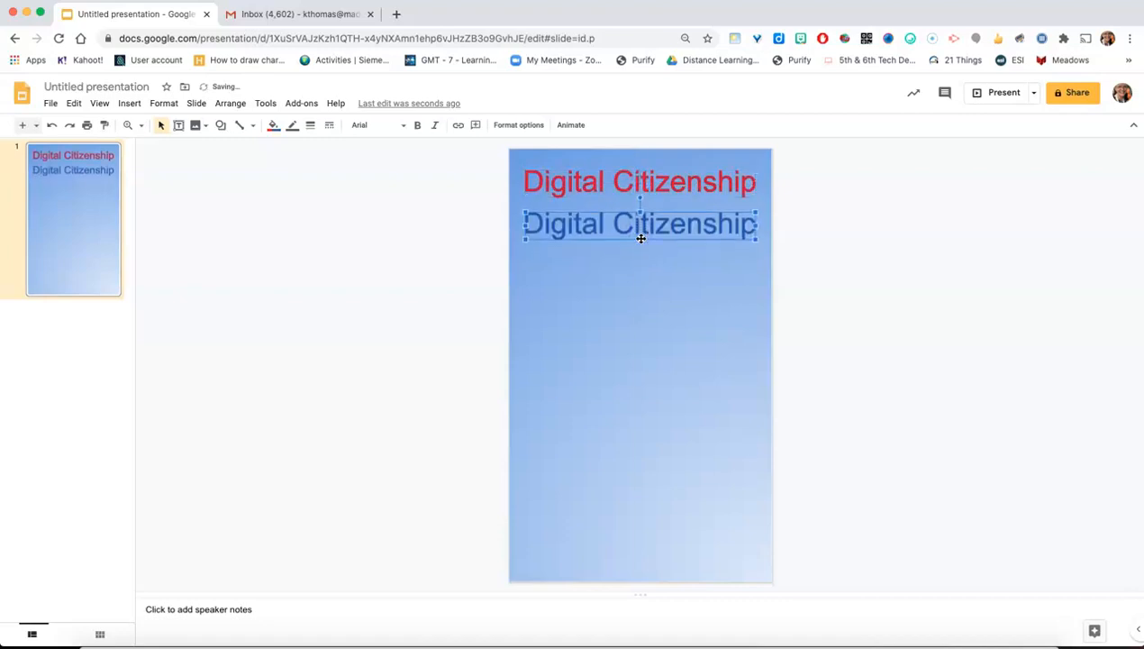
key("Up")
key("Up")
key("Up")
key("Up")
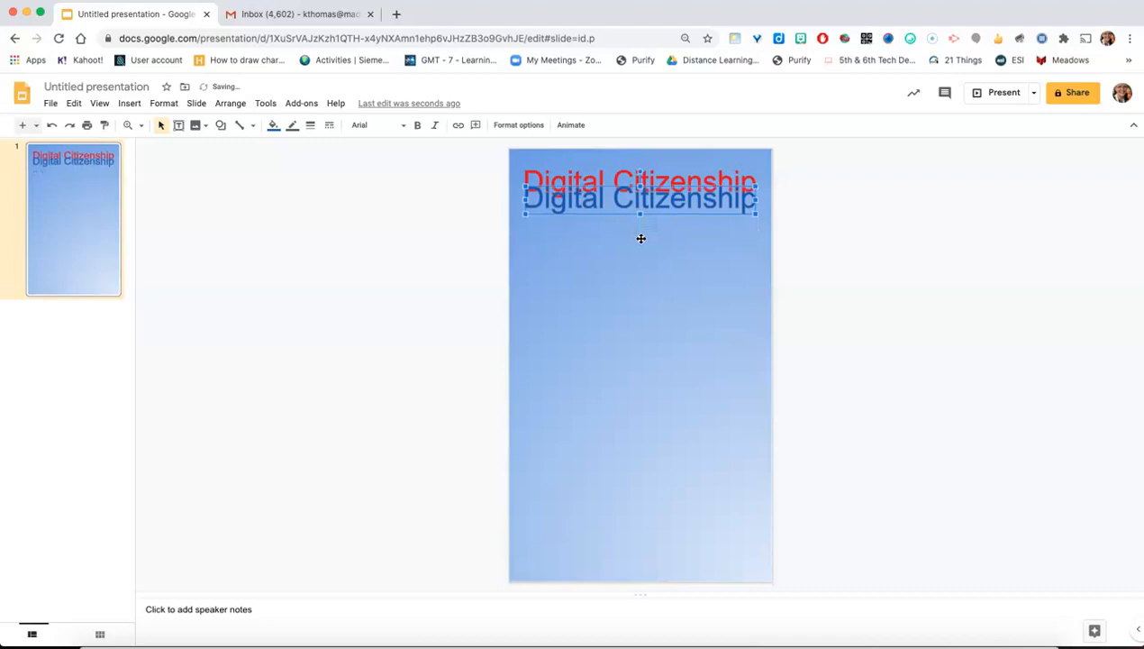
key("Up")
key("Up")
key("Up")
key("Up")
key("Up")
key("Up")
key("Up")
key("Up")
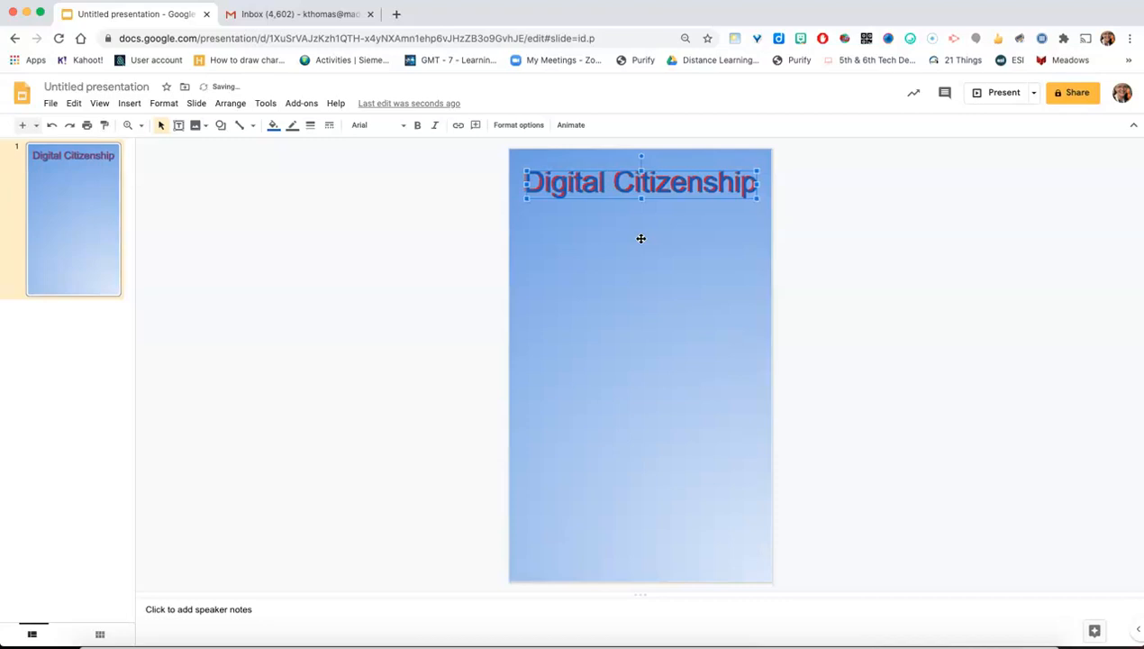
key("Up")
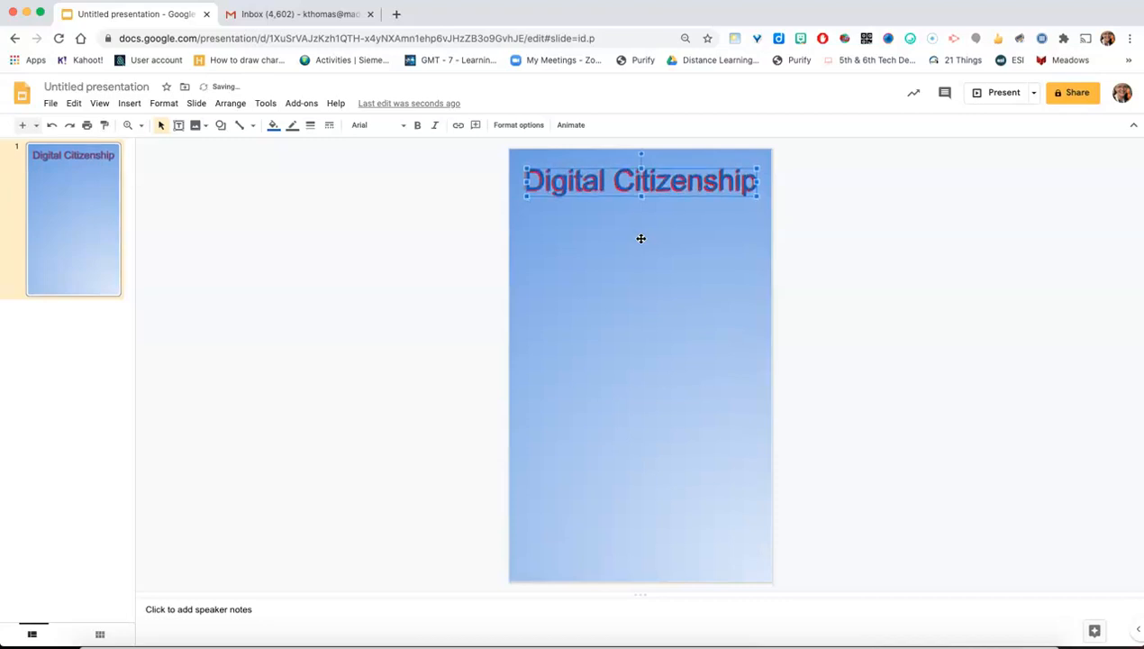
key("Up")
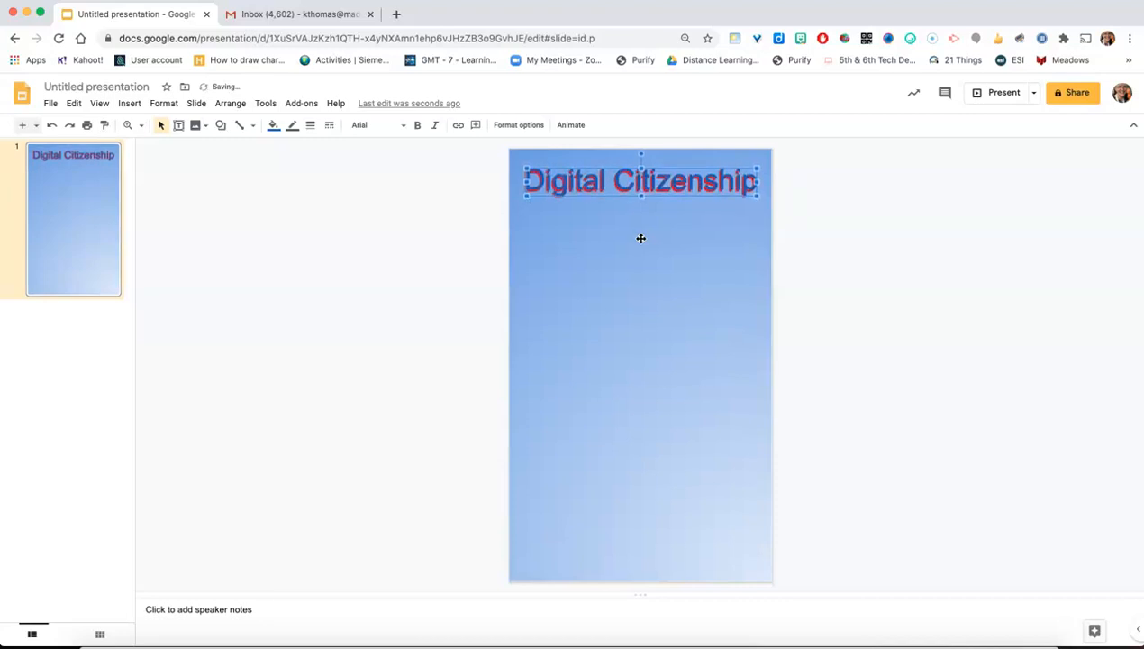